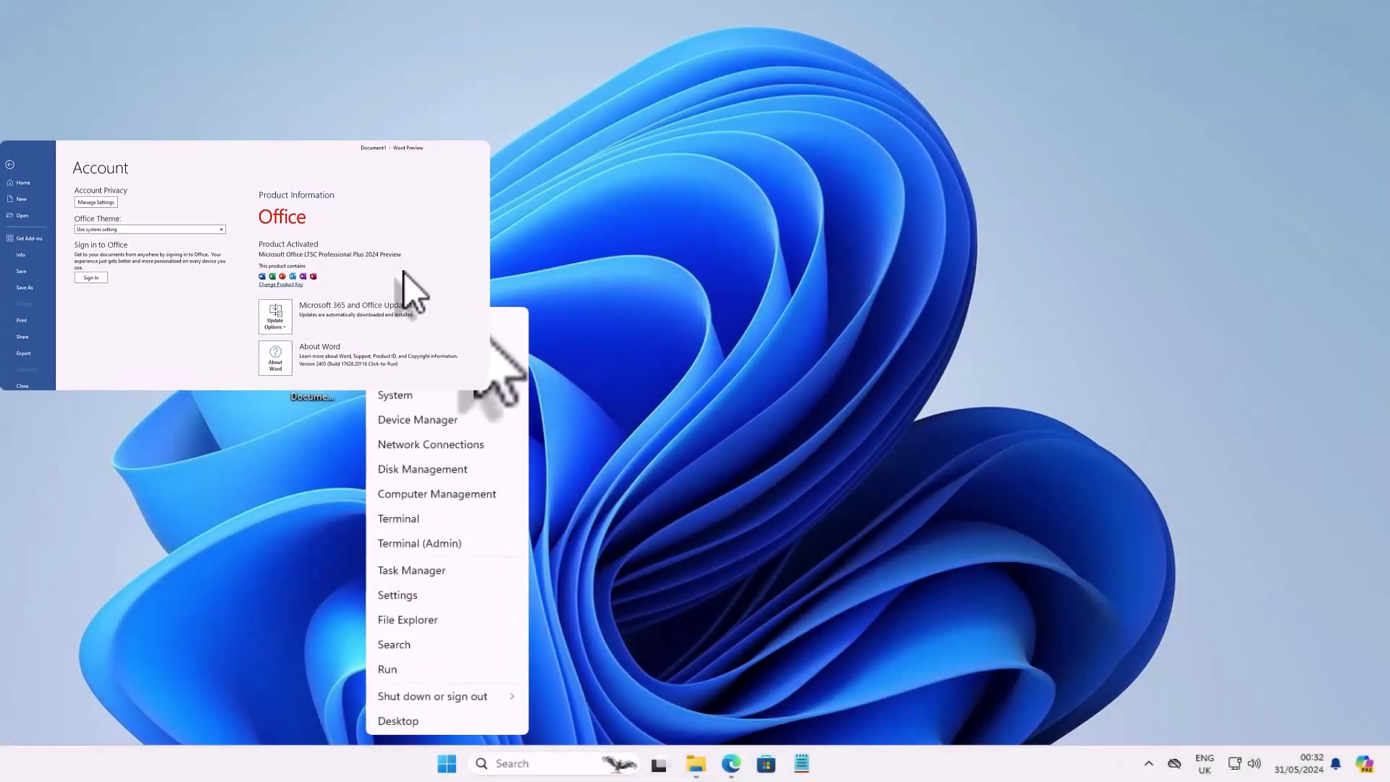
- Uninstall Microsoft Office LTSC Professional Plus 2024 from Installed apps and approve the UAC prompt
{"action": "left_click", "coordinate": [434, 370]}
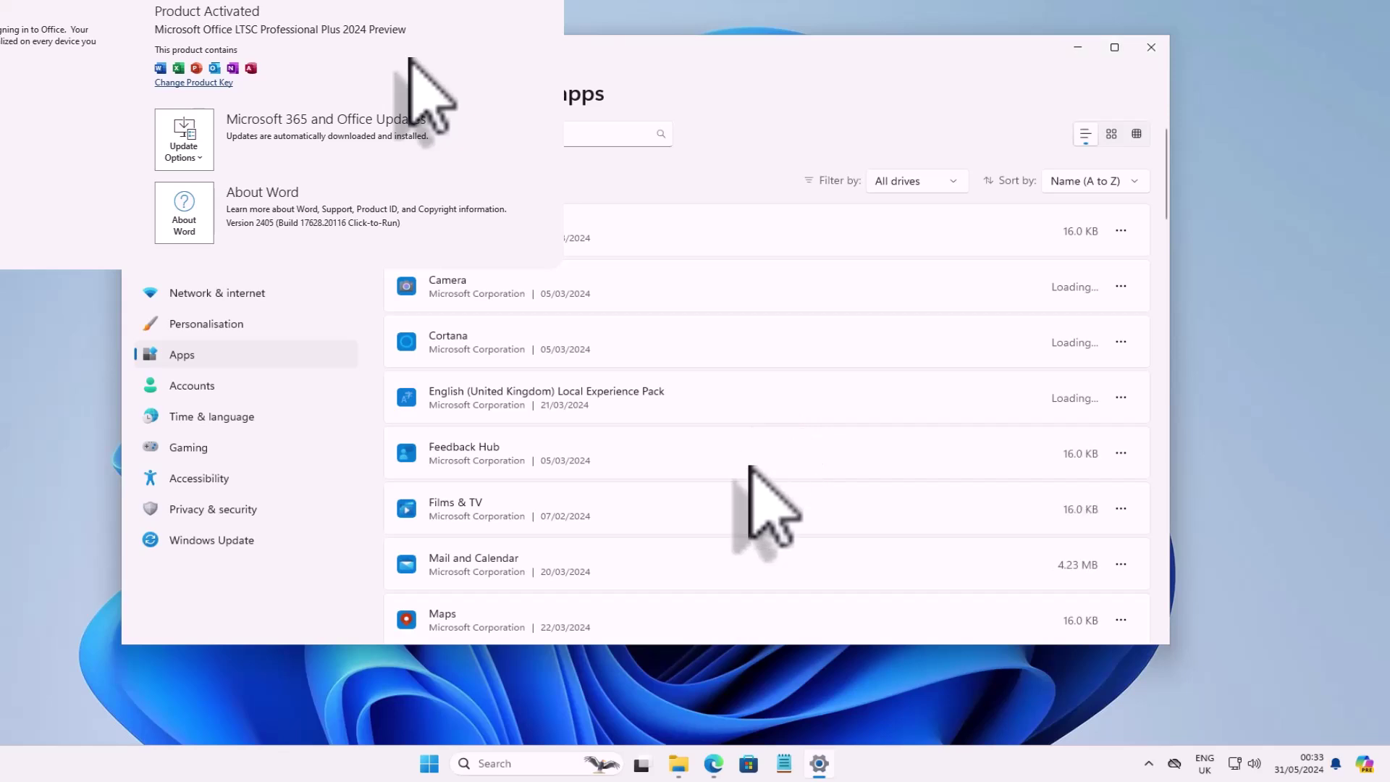
{"action": "scroll", "coordinate": [750, 469], "scroll_direction": "down", "scroll_amount": 3}
{"action": "scroll", "coordinate": [761, 434], "scroll_direction": "down", "scroll_amount": 3}
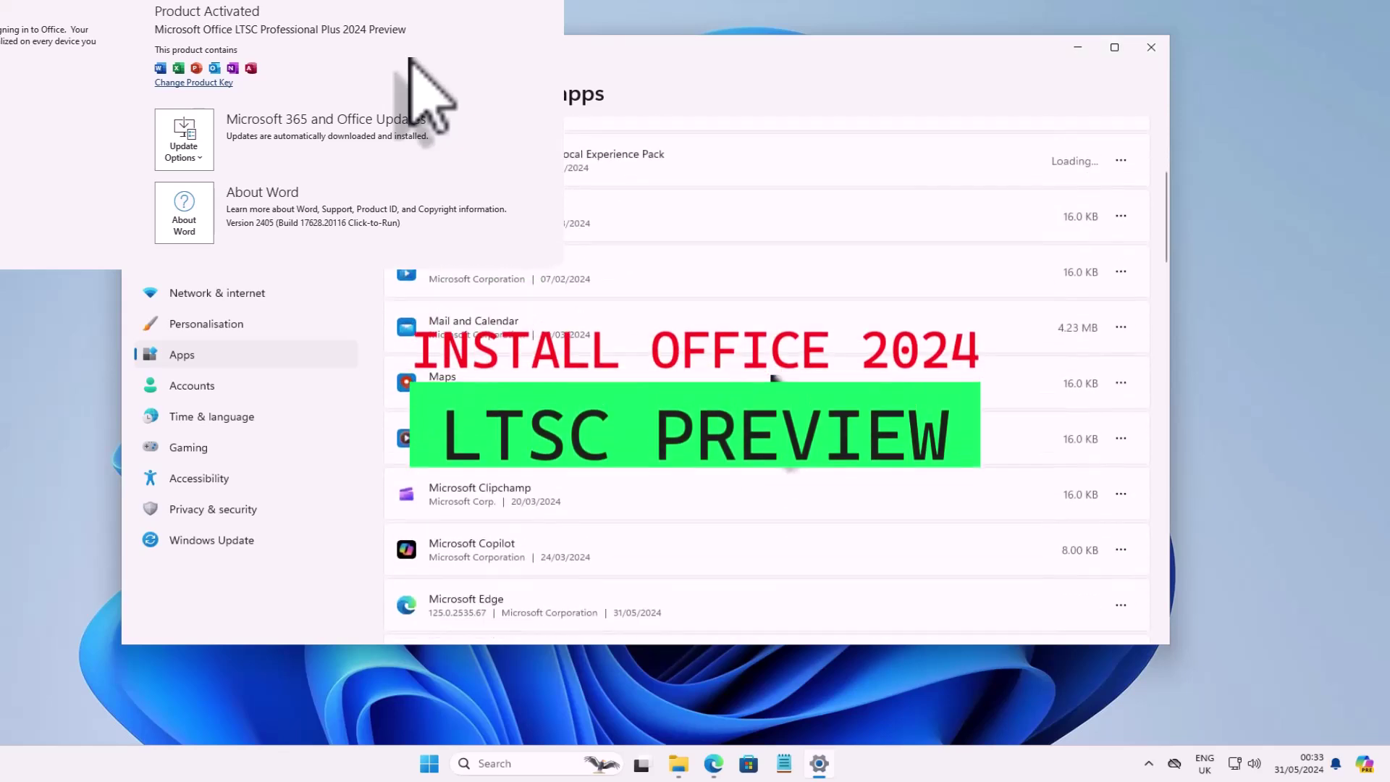
{"action": "scroll", "coordinate": [760, 434], "scroll_direction": "down", "scroll_amount": 3}
{"action": "scroll", "coordinate": [760, 435], "scroll_direction": "down", "scroll_amount": 2}
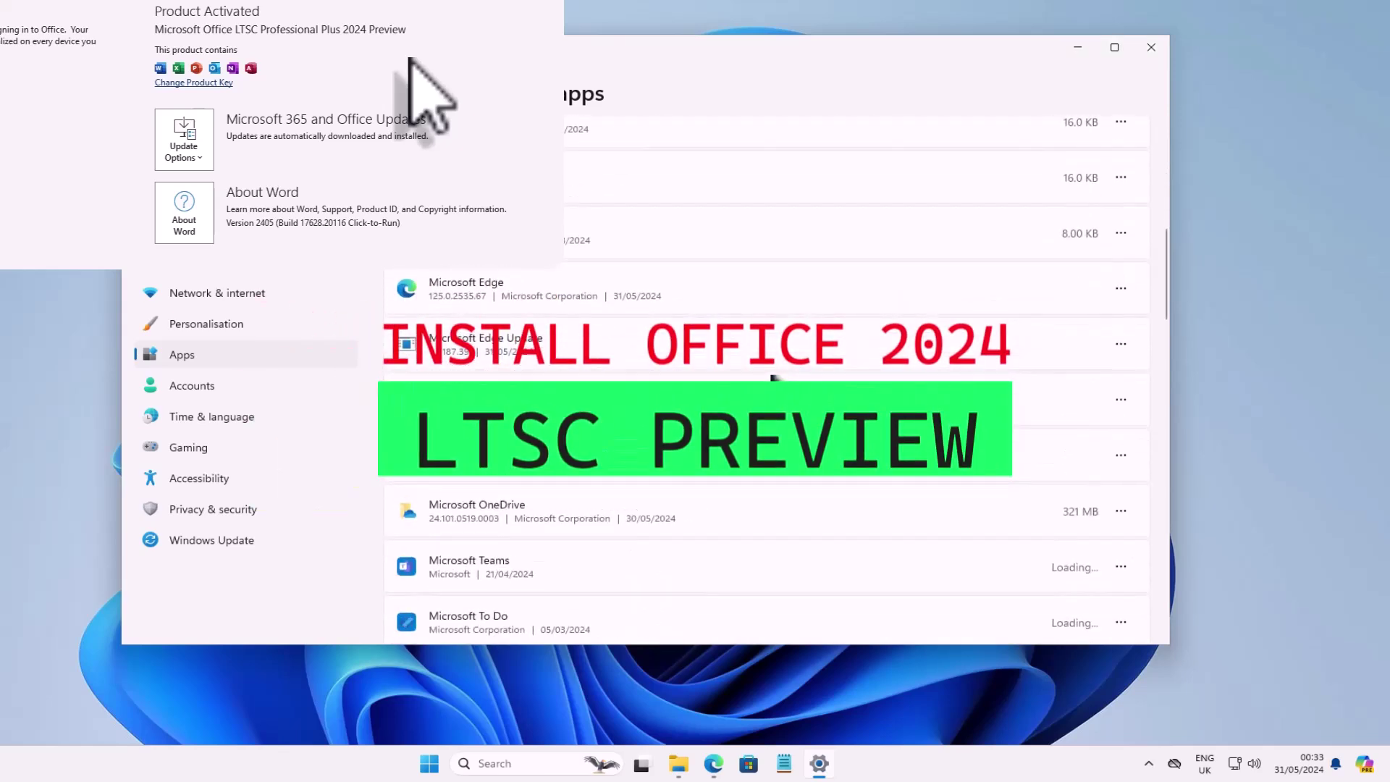
{"action": "left_click", "coordinate": [1120, 455]}
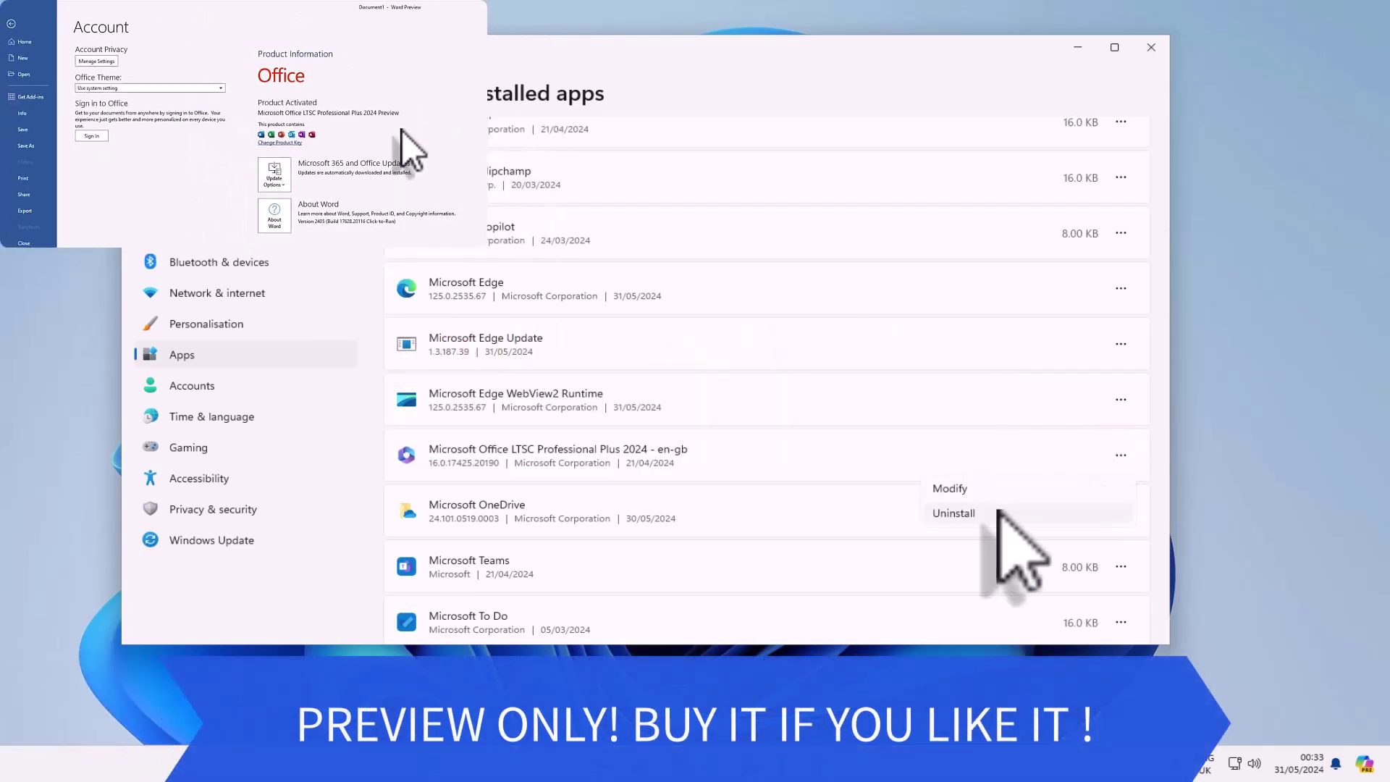
{"action": "left_click", "coordinate": [977, 513]}
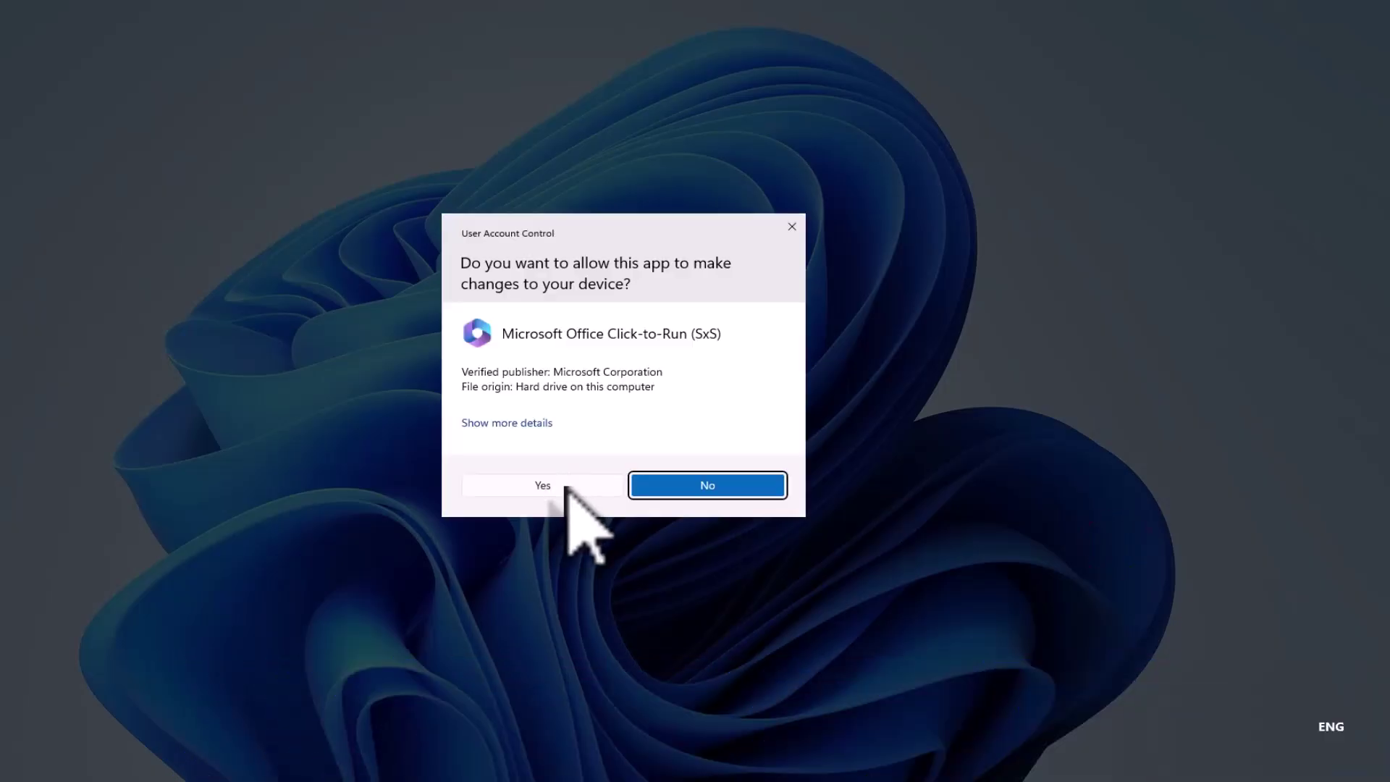
{"action": "left_click", "coordinate": [565, 488]}
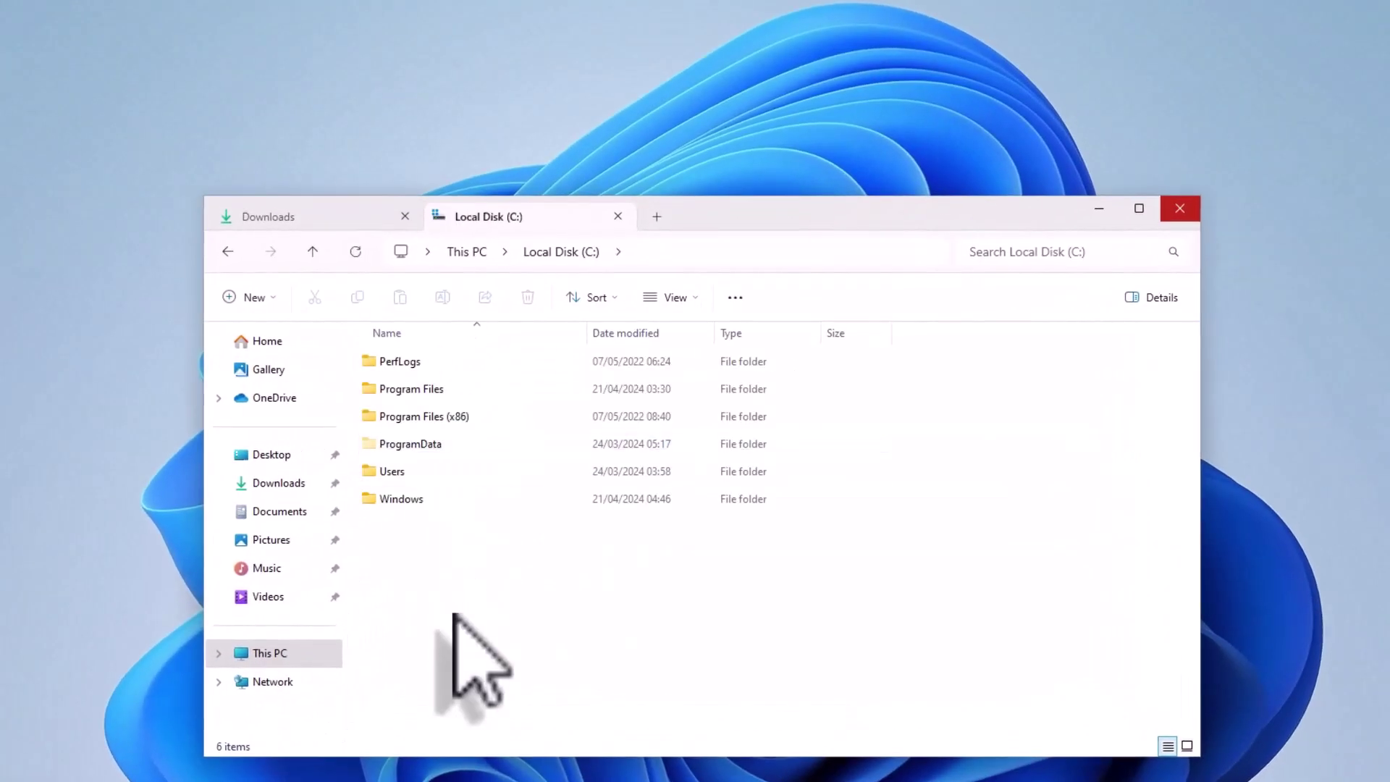
- Create a new folder named Office 2024 at the root of Local Disk (C:)
{"action": "right_click", "coordinate": [454, 616]}
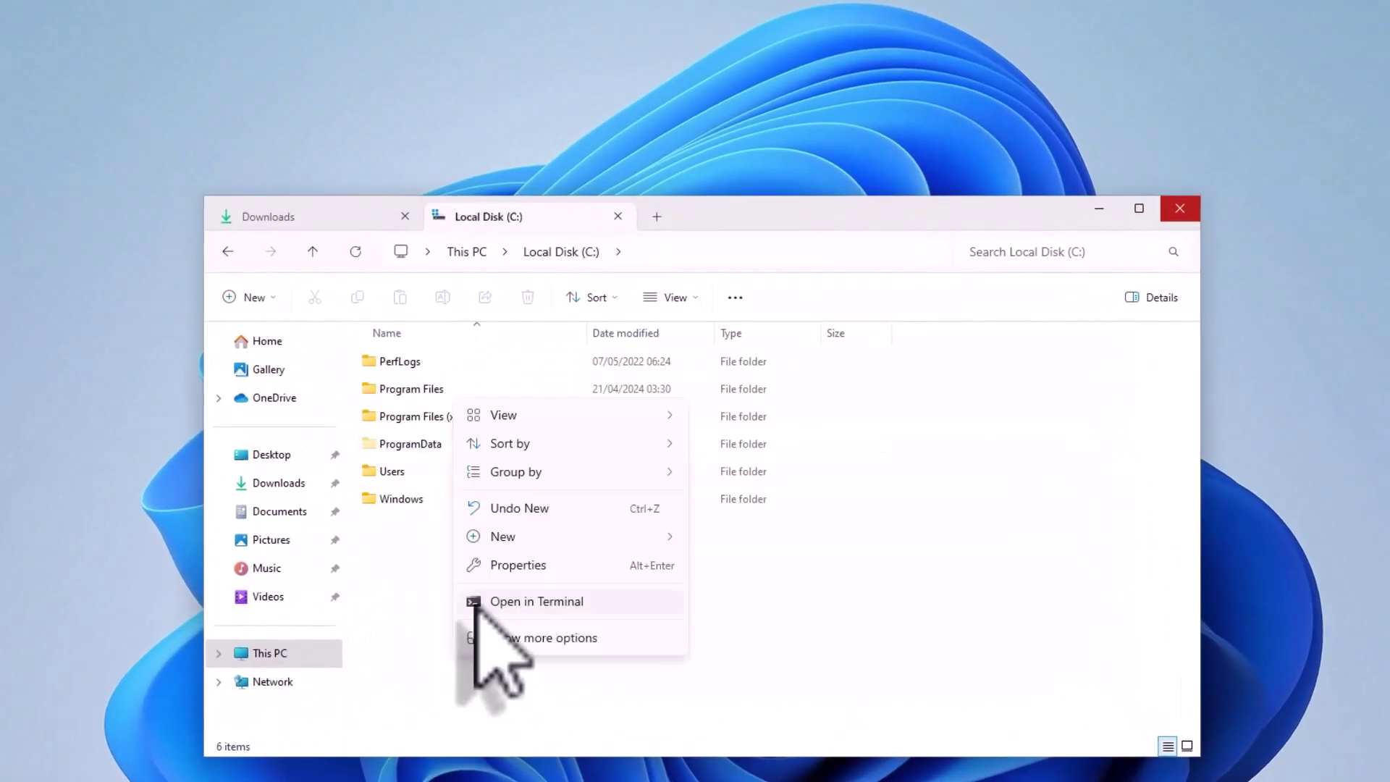
{"action": "left_click", "coordinate": [641, 539]}
{"action": "left_click", "coordinate": [749, 540]}
{"action": "type", "text": "Office 2024"}
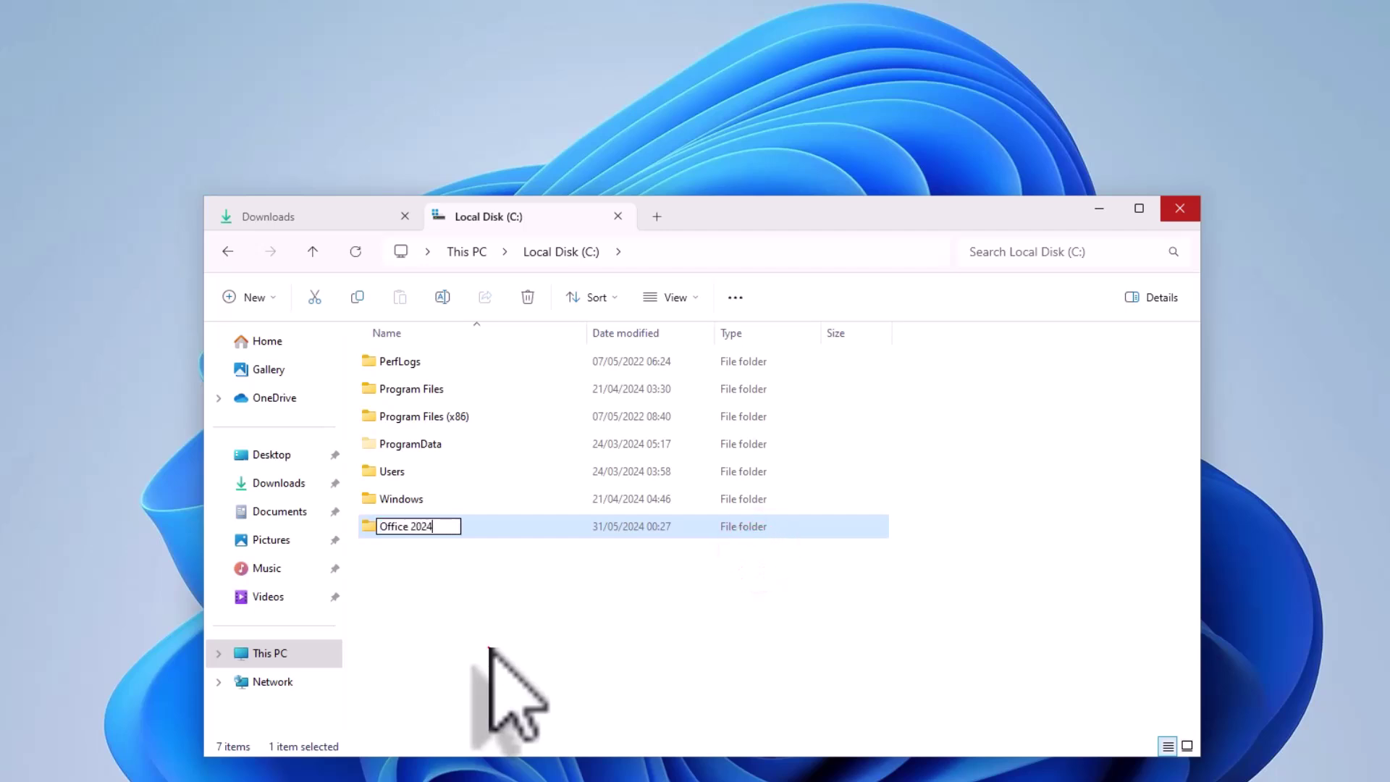
{"action": "left_click", "coordinate": [490, 648]}
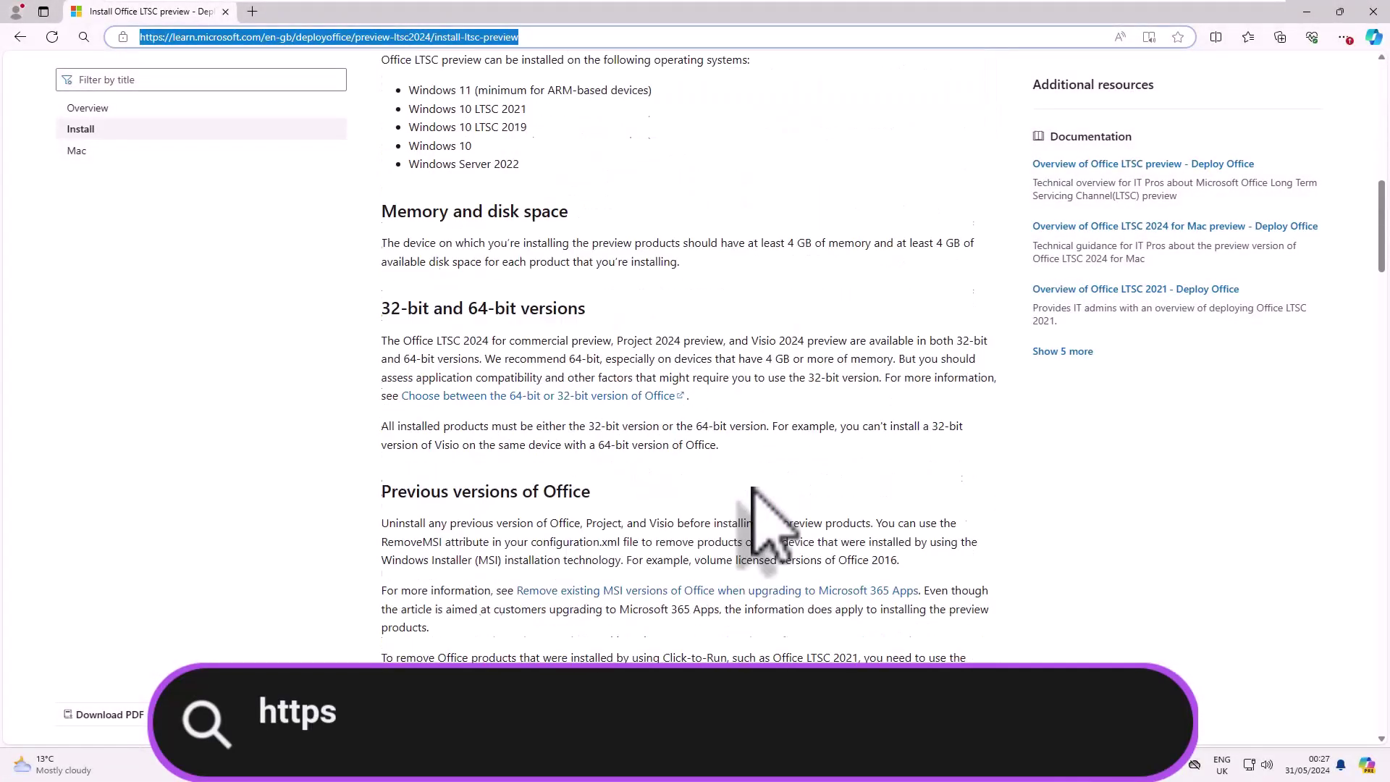
{"action": "scroll", "coordinate": [761, 522], "scroll_direction": "down", "scroll_amount": 2}
{"action": "scroll", "coordinate": [793, 466], "scroll_direction": "down", "scroll_amount": 3}
{"action": "scroll", "coordinate": [815, 457], "scroll_direction": "down", "scroll_amount": 4}
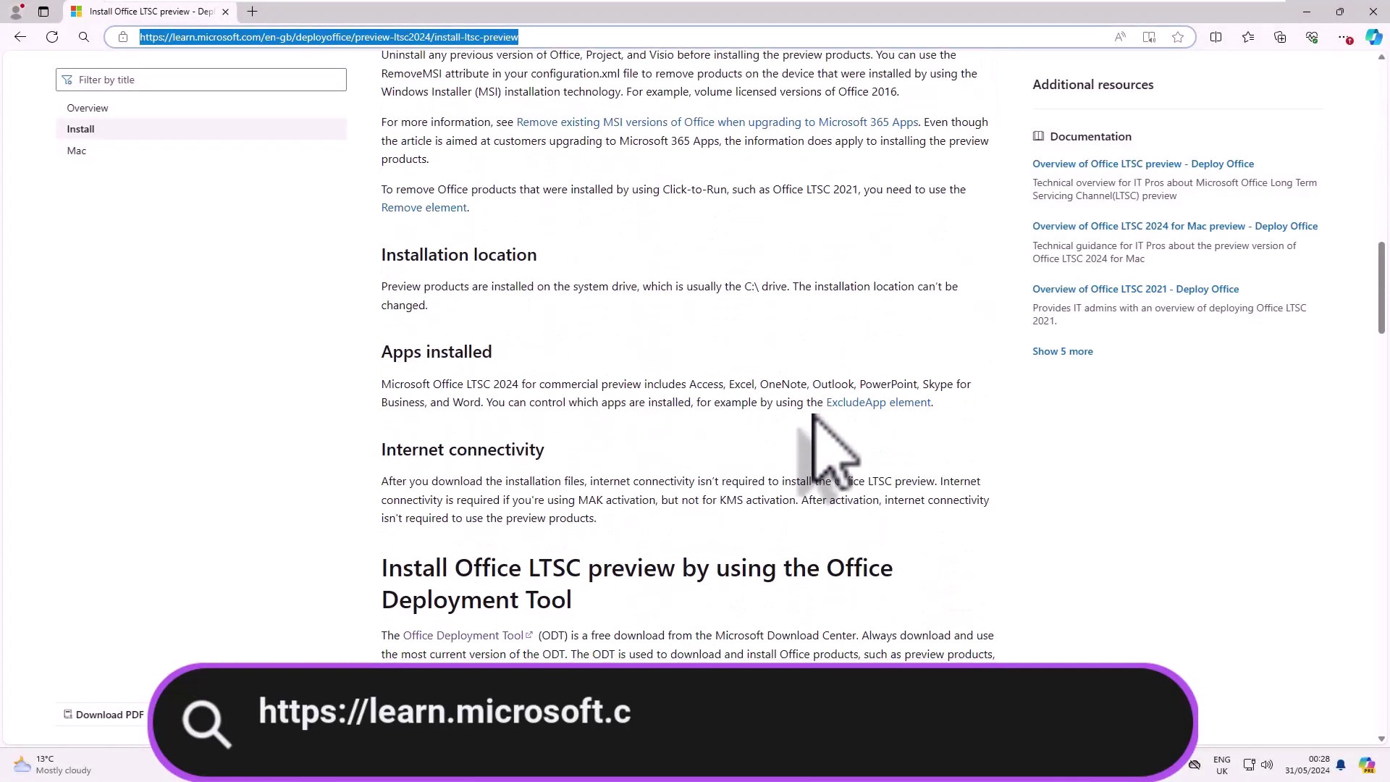
{"action": "scroll", "coordinate": [830, 451], "scroll_direction": "down", "scroll_amount": 2}
- Download the Office Deployment Tool from its Microsoft download page in a new tab
{"action": "right_click", "coordinate": [434, 434]}
{"action": "left_click", "coordinate": [478, 448]}
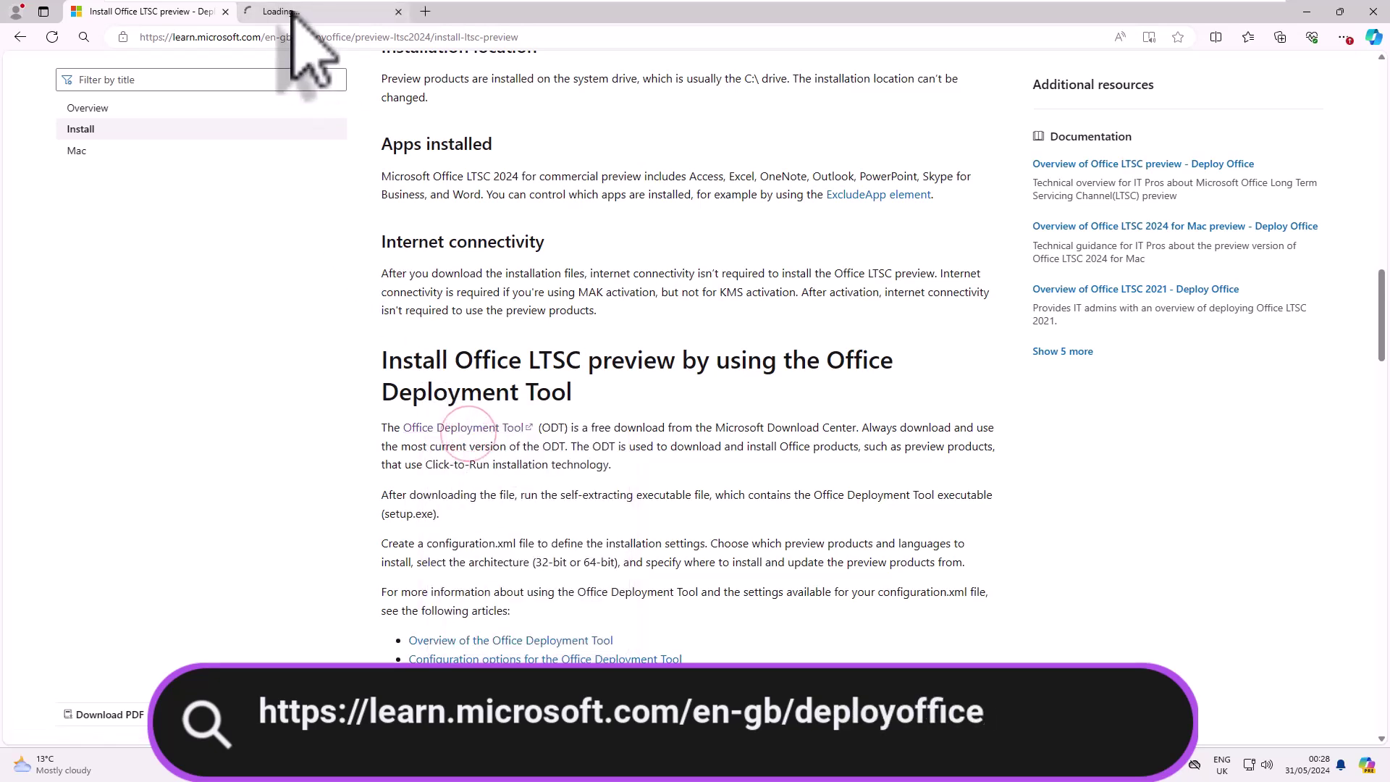
{"action": "left_click", "coordinate": [294, 14]}
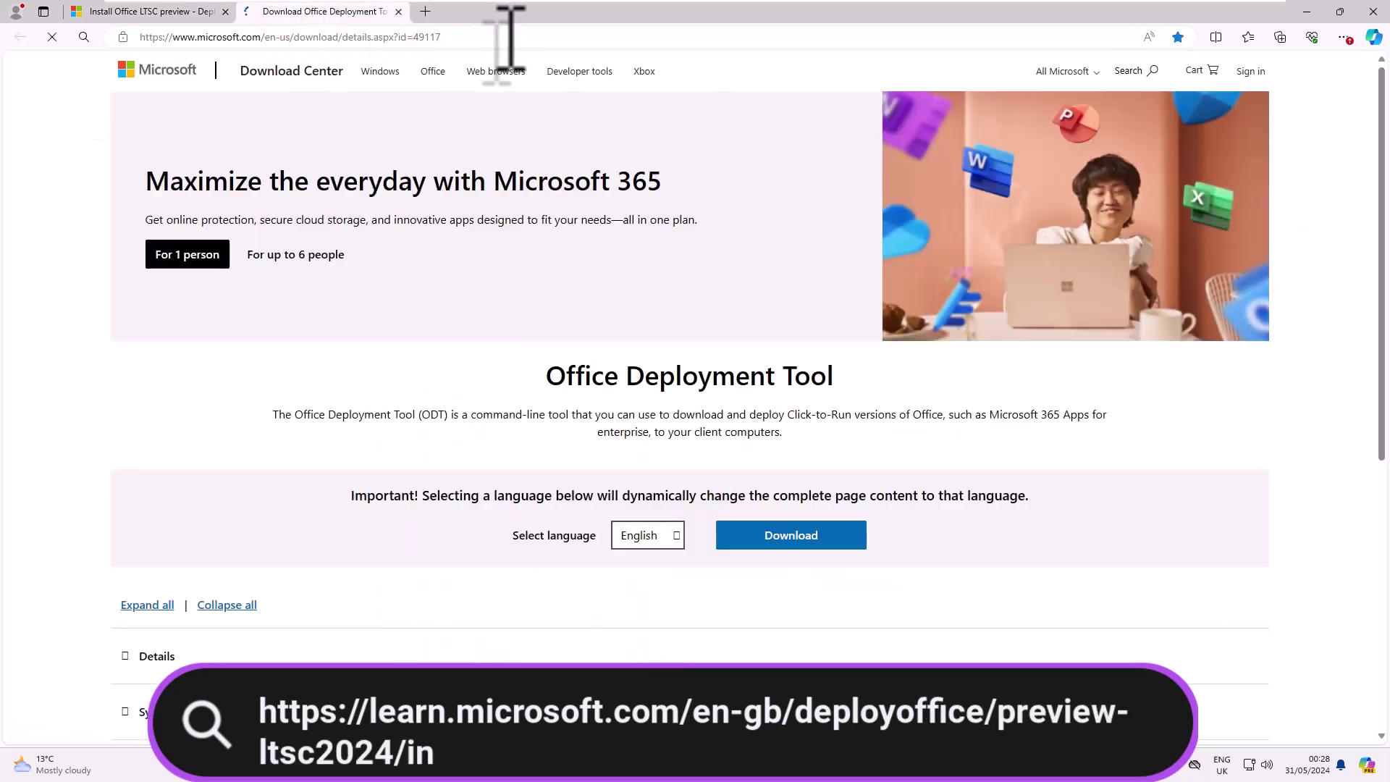
{"action": "left_click", "coordinate": [791, 535]}
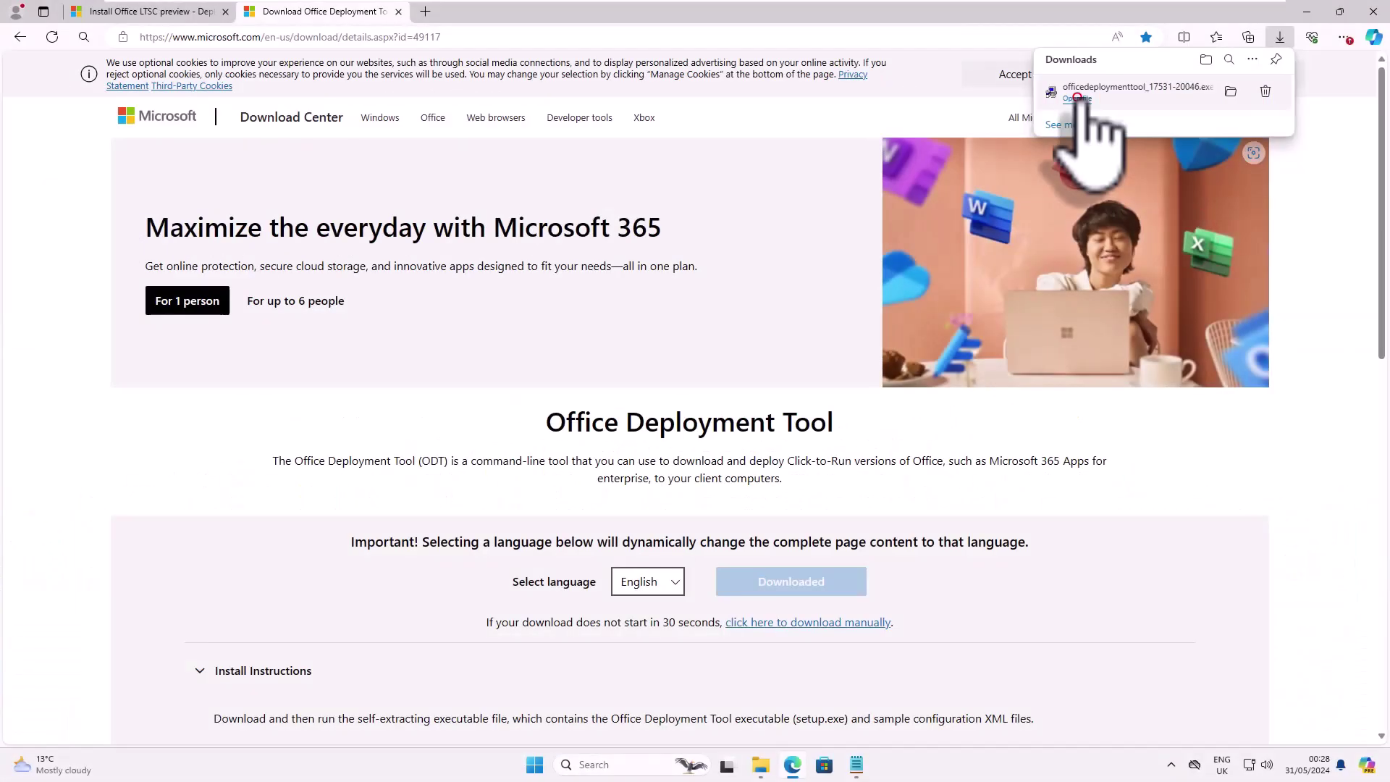
- Run the downloaded Office Deployment Tool installer and approve the UAC prompt
{"action": "left_click", "coordinate": [1081, 96]}
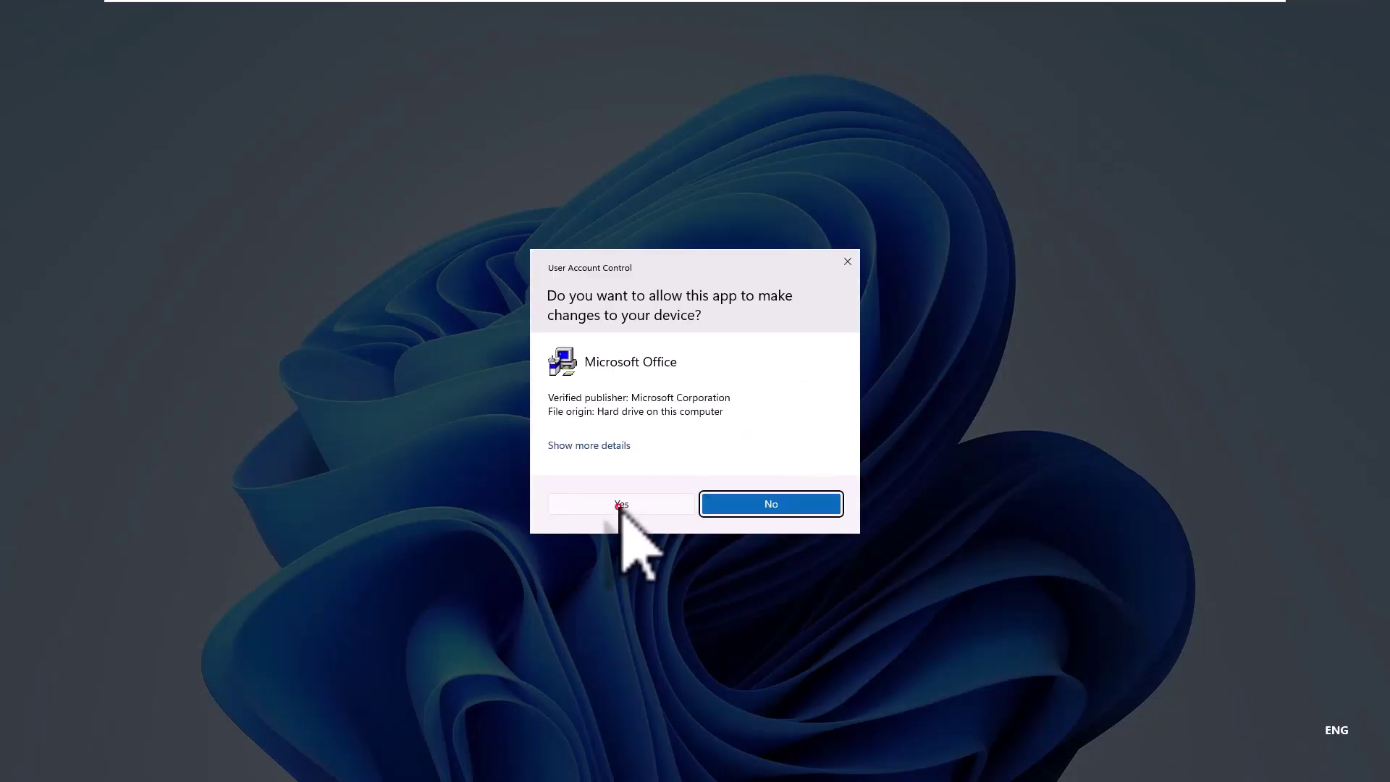
{"action": "left_click", "coordinate": [620, 506]}
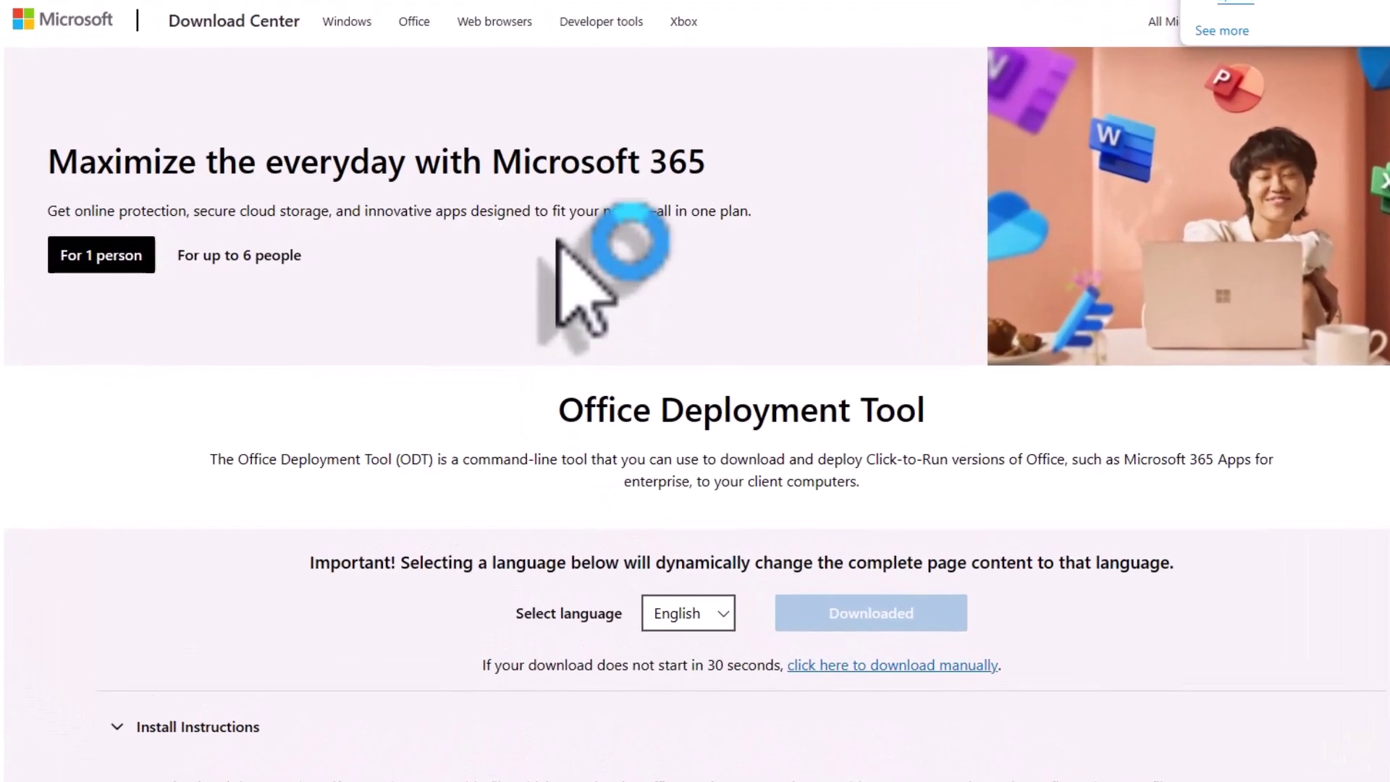
- Accept the license and extract the Deployment Tool files into C:\Office 2024
{"action": "left_click", "coordinate": [415, 537]}
{"action": "left_click", "coordinate": [1040, 537]}
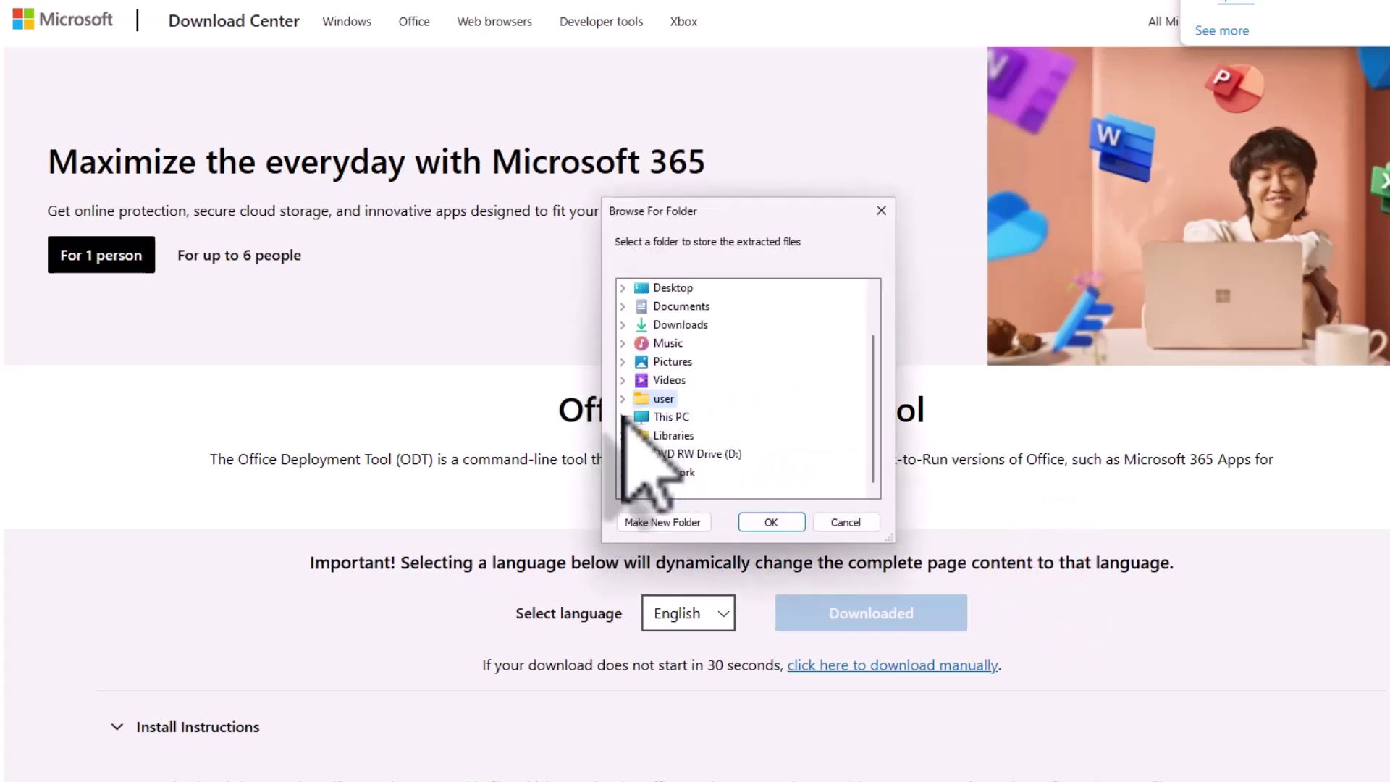
{"action": "left_click", "coordinate": [622, 415]}
{"action": "double_click", "coordinate": [673, 416]}
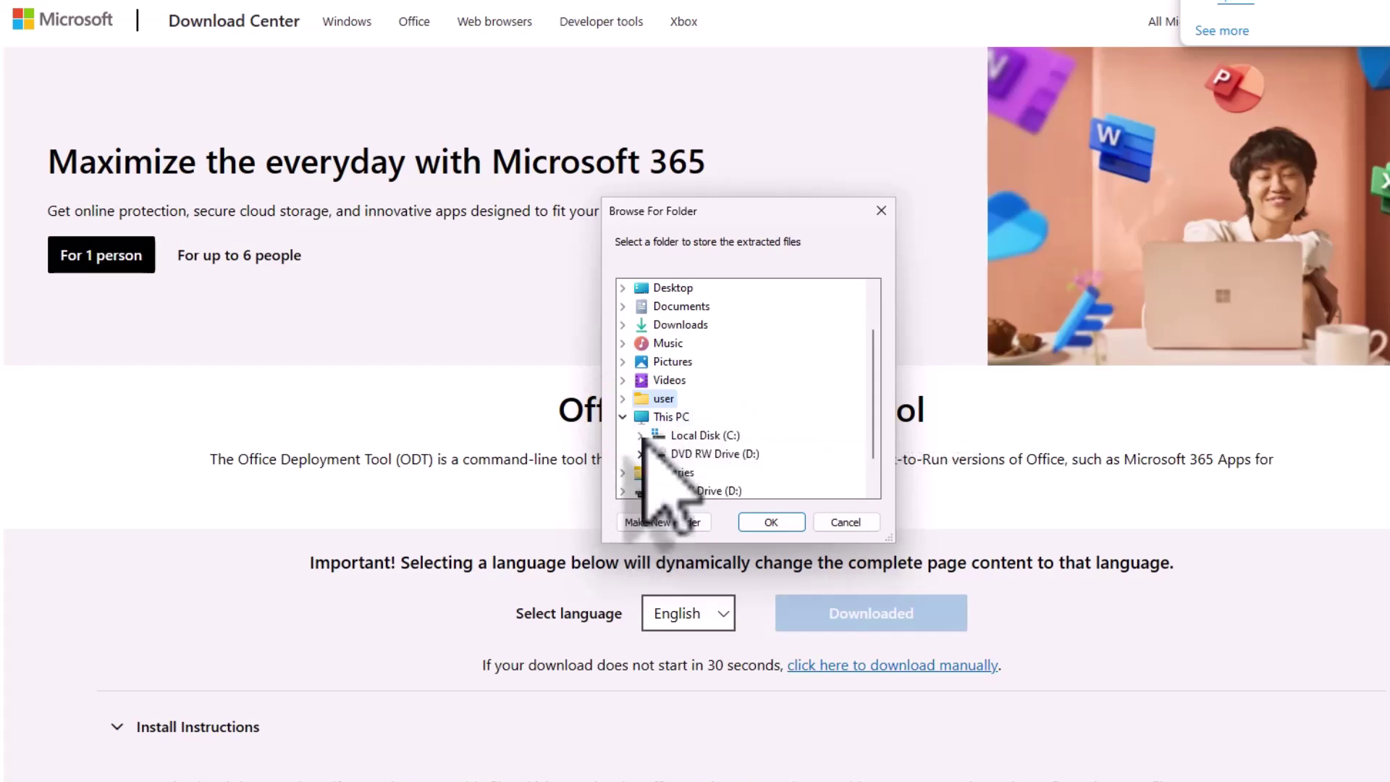
{"action": "left_click", "coordinate": [640, 445]}
{"action": "scroll", "coordinate": [673, 435], "scroll_direction": "down", "scroll_amount": 3}
{"action": "left_click", "coordinate": [715, 361]}
{"action": "left_click", "coordinate": [771, 522]}
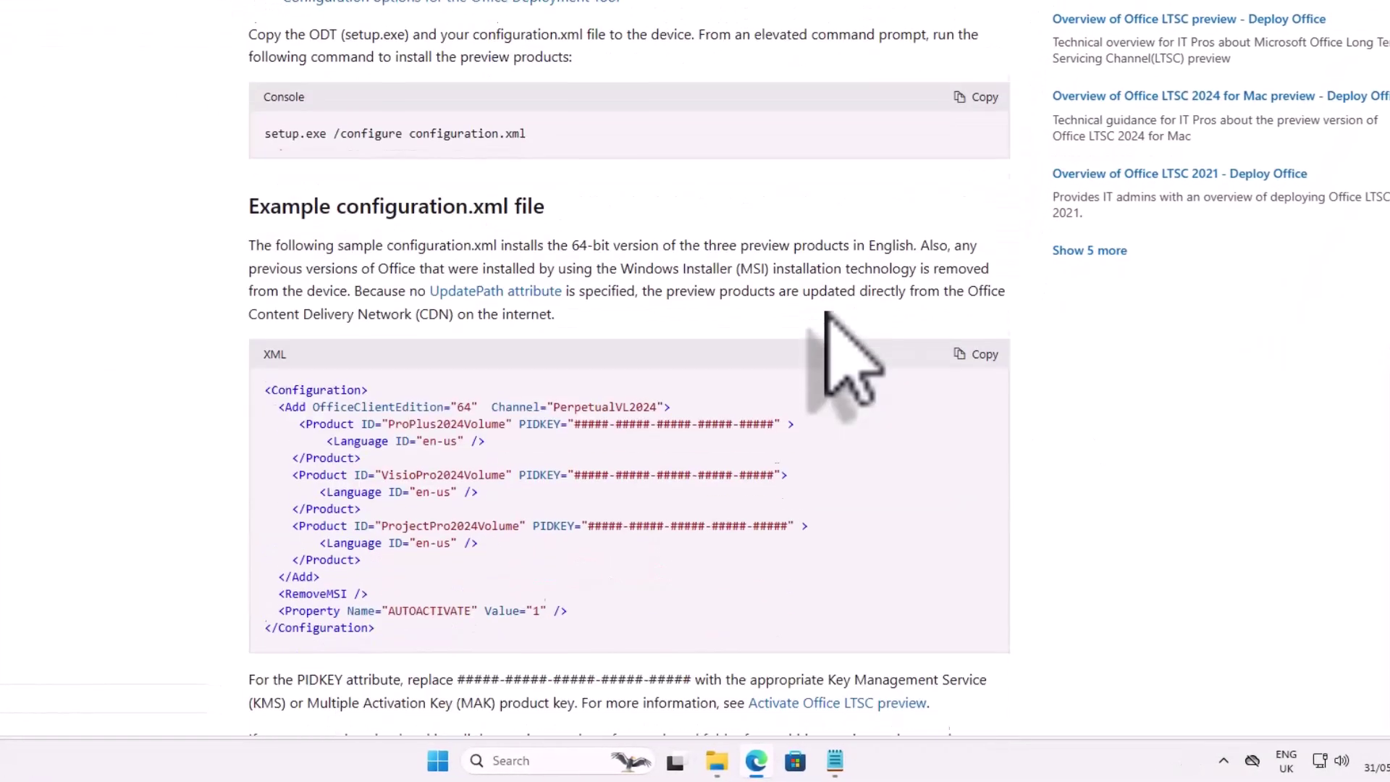
- Copy the example configuration.xml from Microsoft's docs and return to the drive C window
{"action": "left_click", "coordinate": [976, 343]}
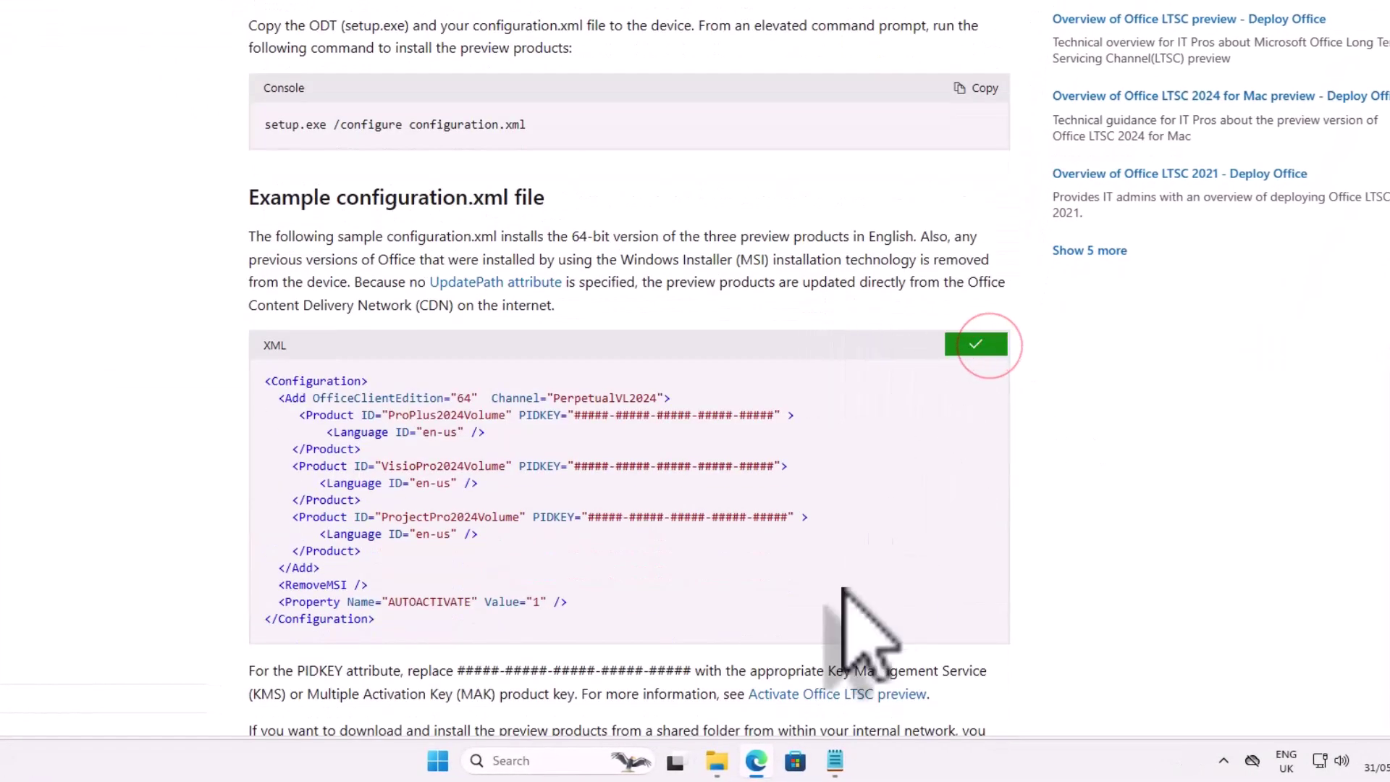
{"action": "left_click", "coordinate": [715, 760]}
- Delete the x64, x86 and 2019Enterprise sample XMLs, leaving setup.exe and configuration-Office2021Enterprise.xml
{"action": "double_click", "coordinate": [330, 436]}
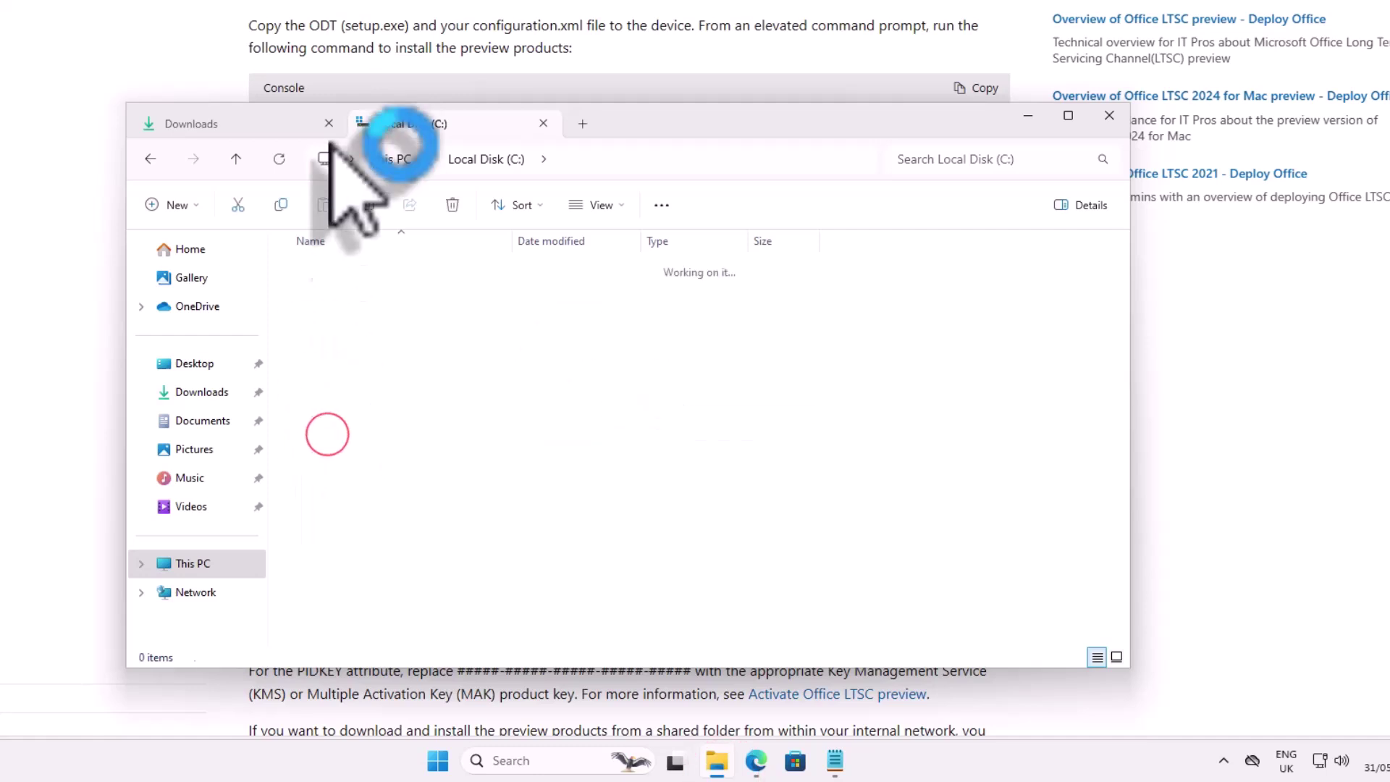
{"action": "left_click", "coordinate": [328, 122]}
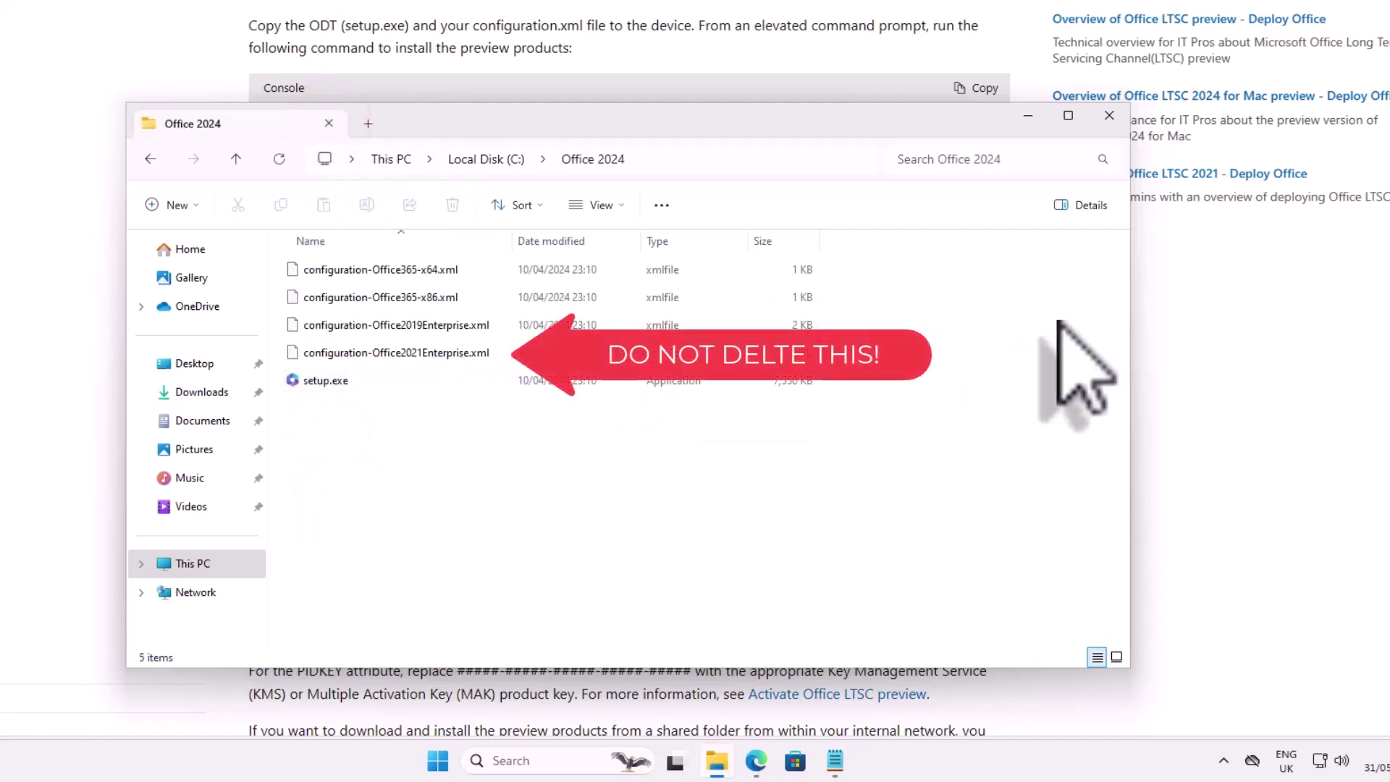
{"action": "left_click_drag", "start_coordinate": [934, 336], "coordinate": [325, 266]}
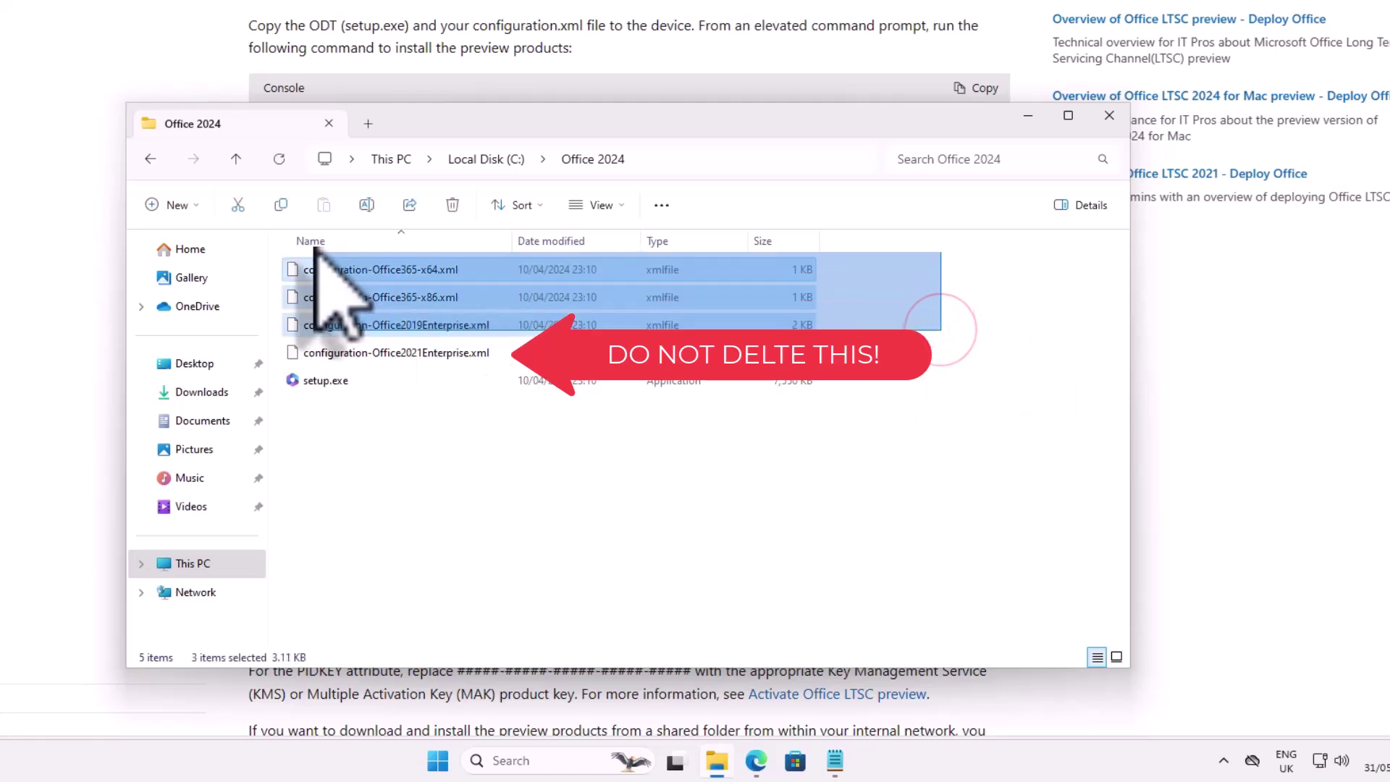
{"action": "left_click", "coordinate": [453, 205]}
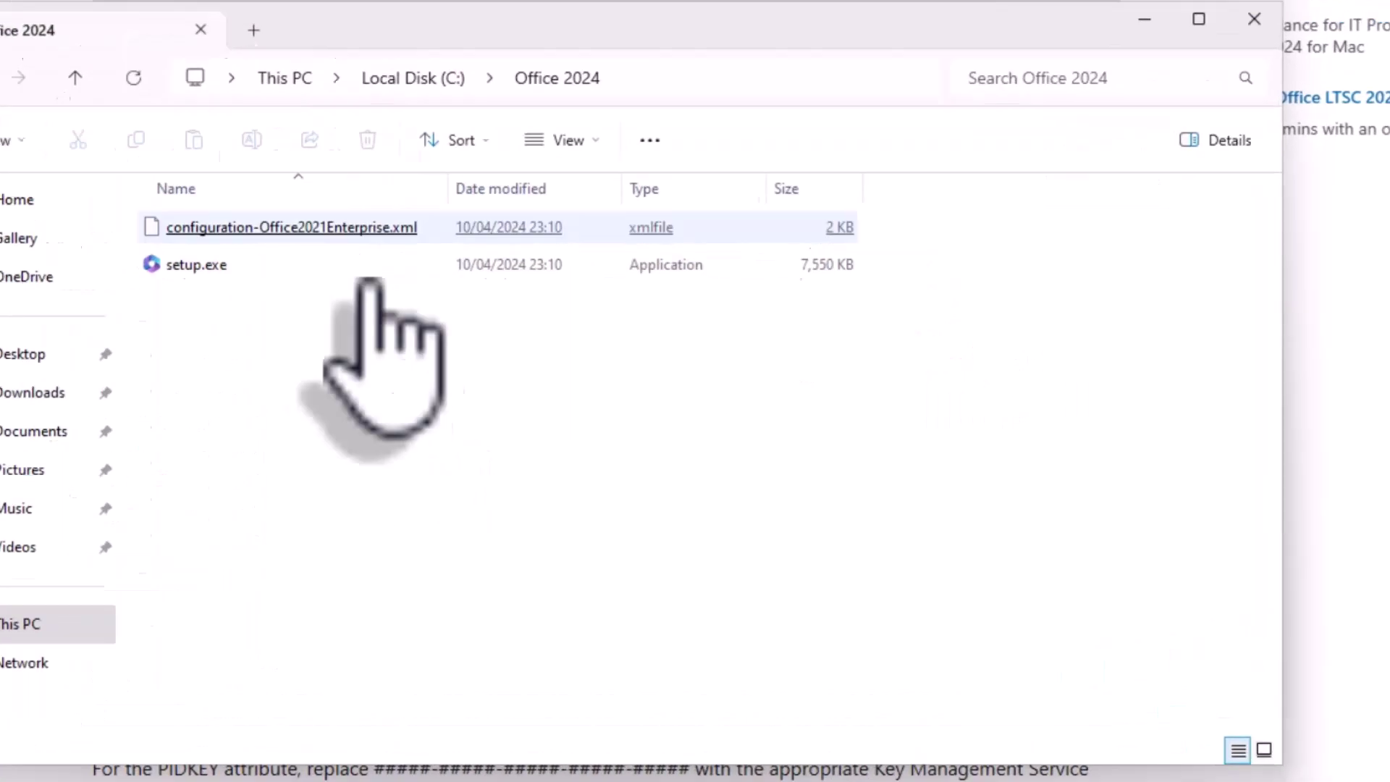
{"action": "right_click", "coordinate": [326, 227]}
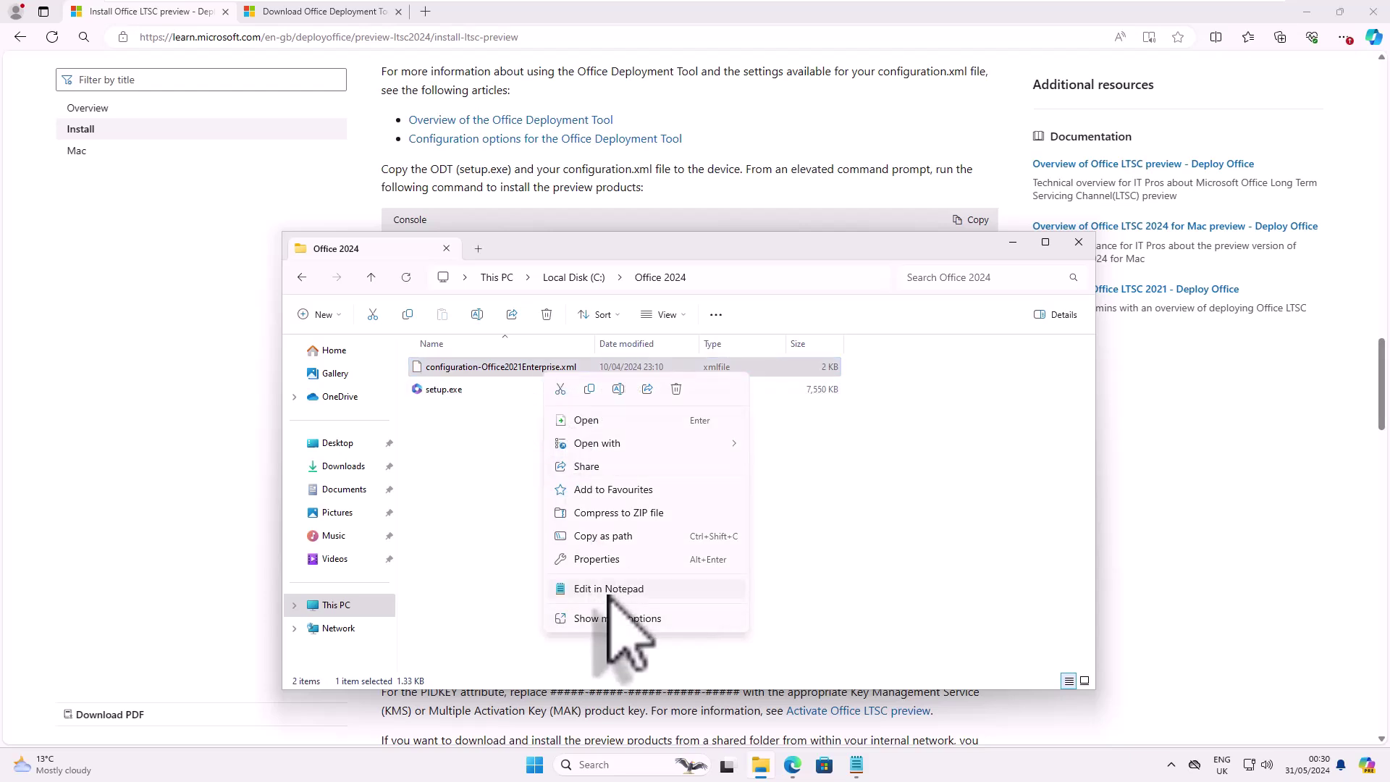
- Replace the file's text in Notepad with the example XML and remove the VisioPro and ProjectPro product blocks
{"action": "left_click", "coordinate": [608, 587]}
{"action": "key", "text": "ctrl+a"}
{"action": "key", "text": "Delete"}
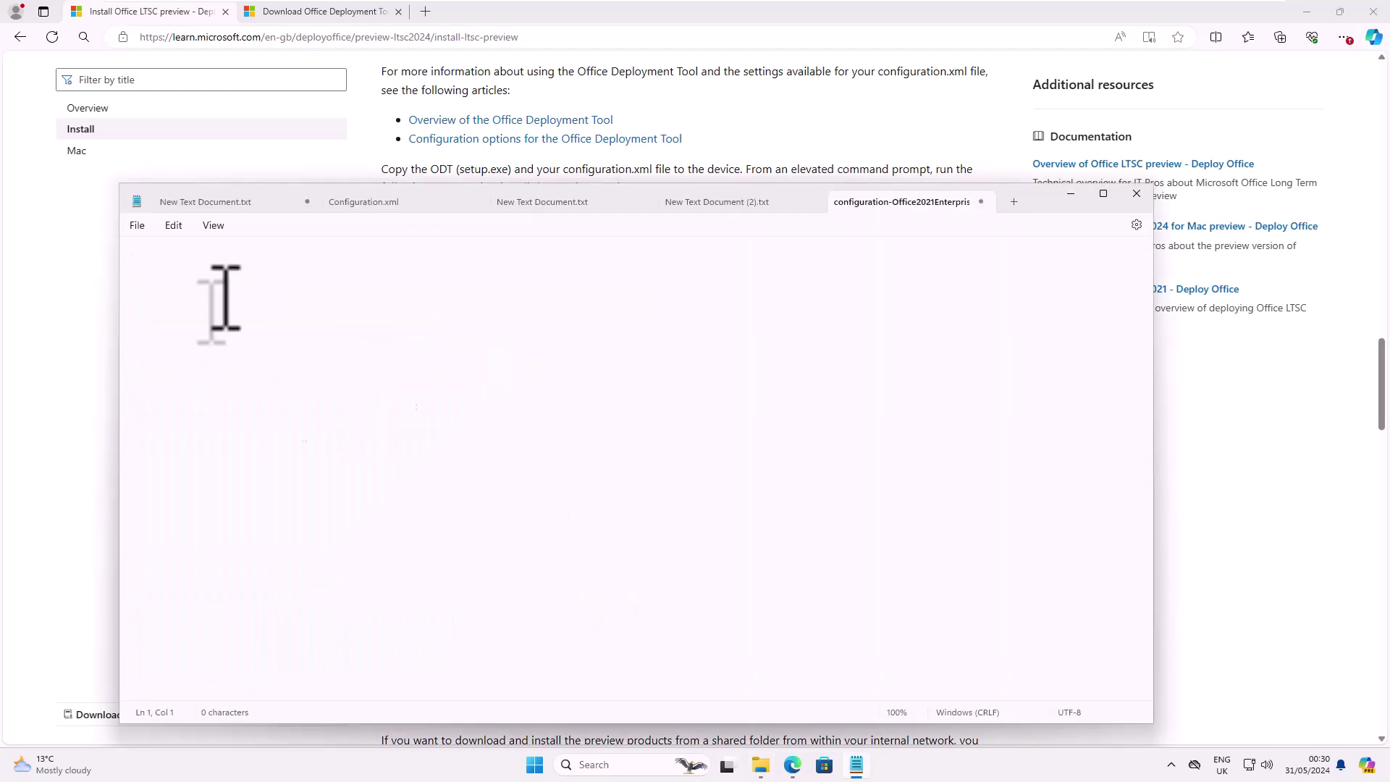
{"action": "left_click", "coordinate": [284, 399]}
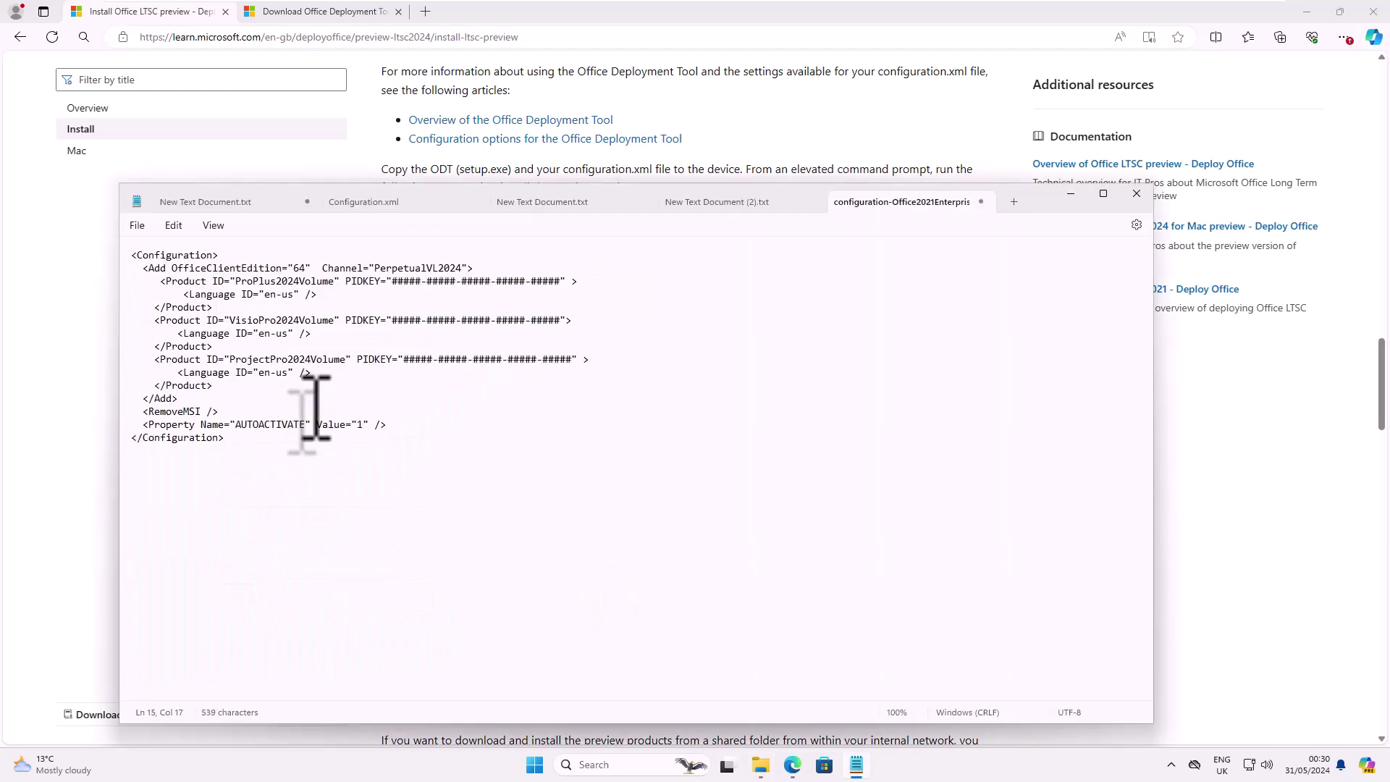
{"action": "left_click_drag", "start_coordinate": [314, 372], "coordinate": [160, 321]}
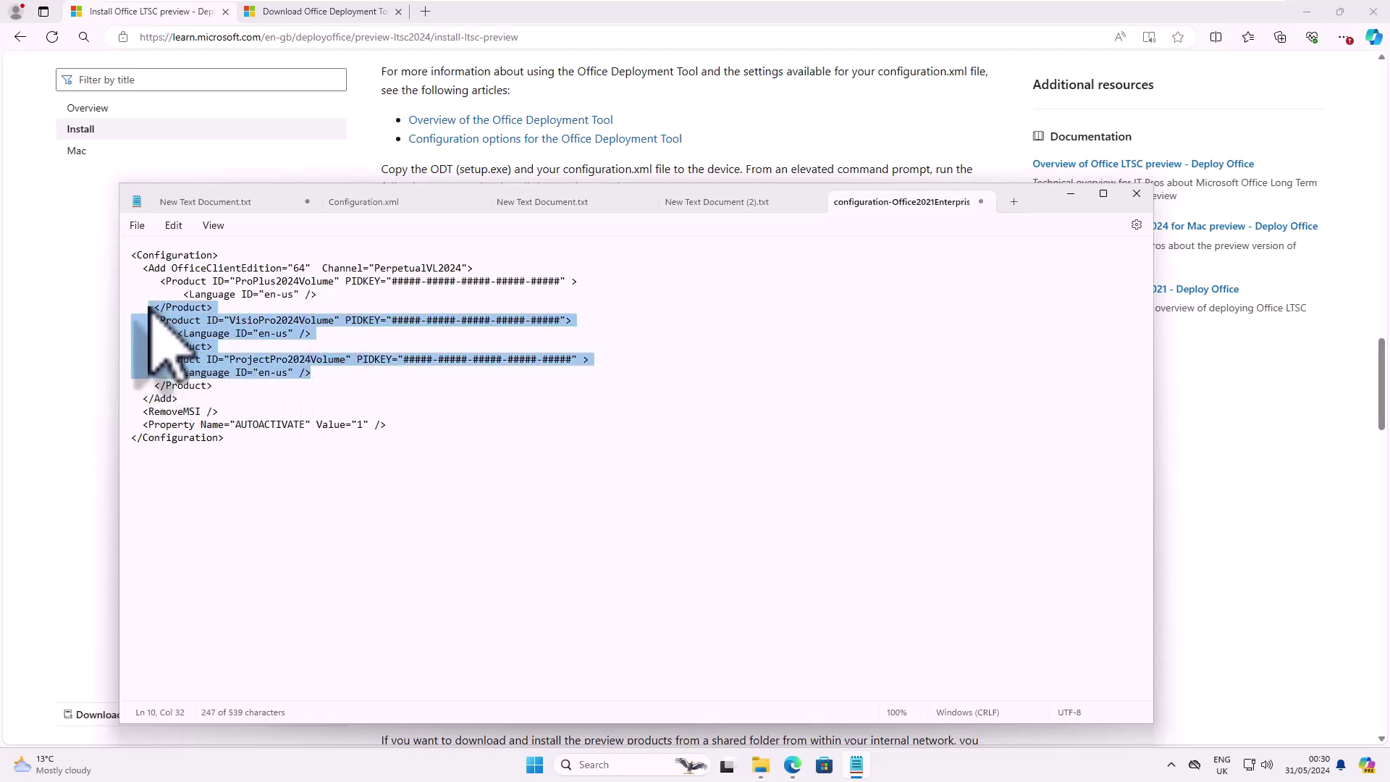
{"action": "key", "text": "Delete"}
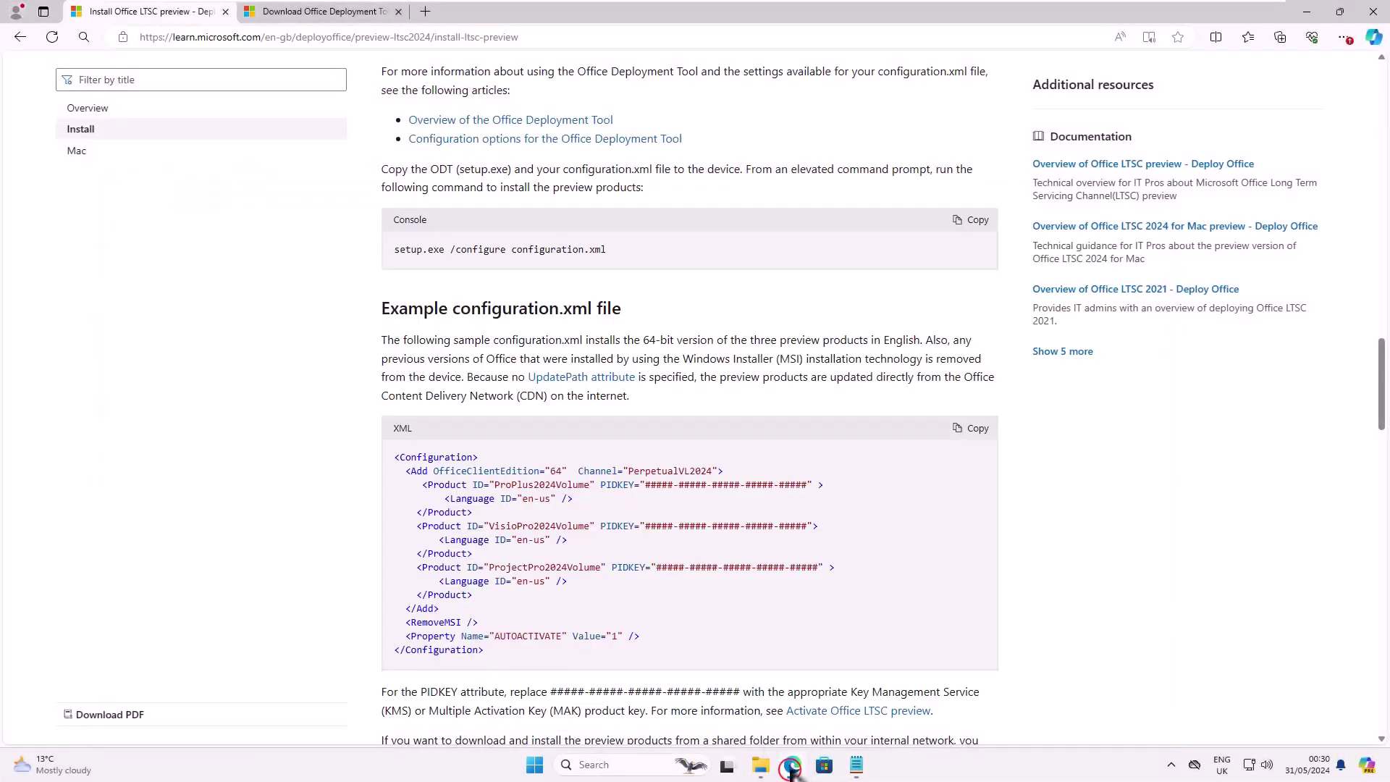
{"action": "scroll", "coordinate": [1042, 565], "scroll_direction": "down", "scroll_amount": 5}
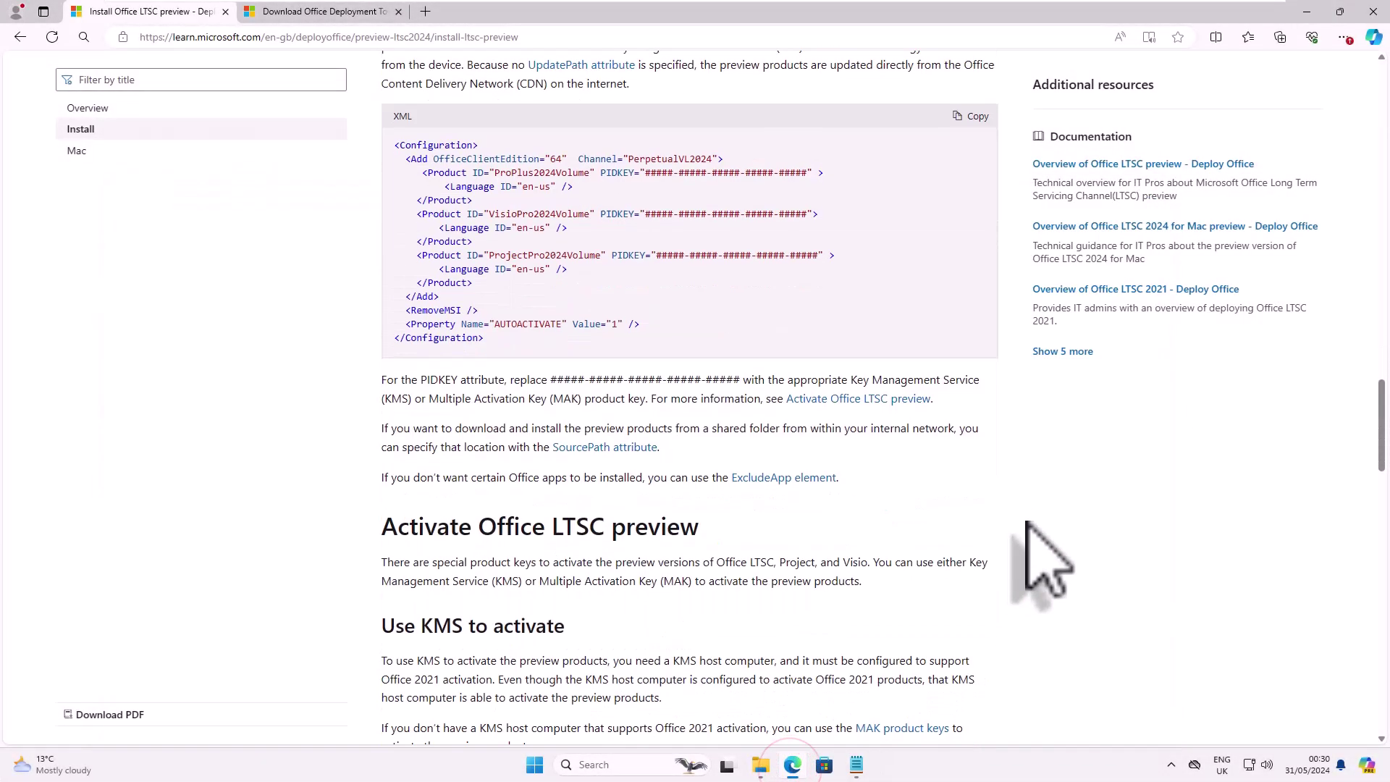
{"action": "scroll", "coordinate": [1040, 553], "scroll_direction": "down", "scroll_amount": 4}
{"action": "left_click_drag", "start_coordinate": [1000, 600], "coordinate": [747, 600]}
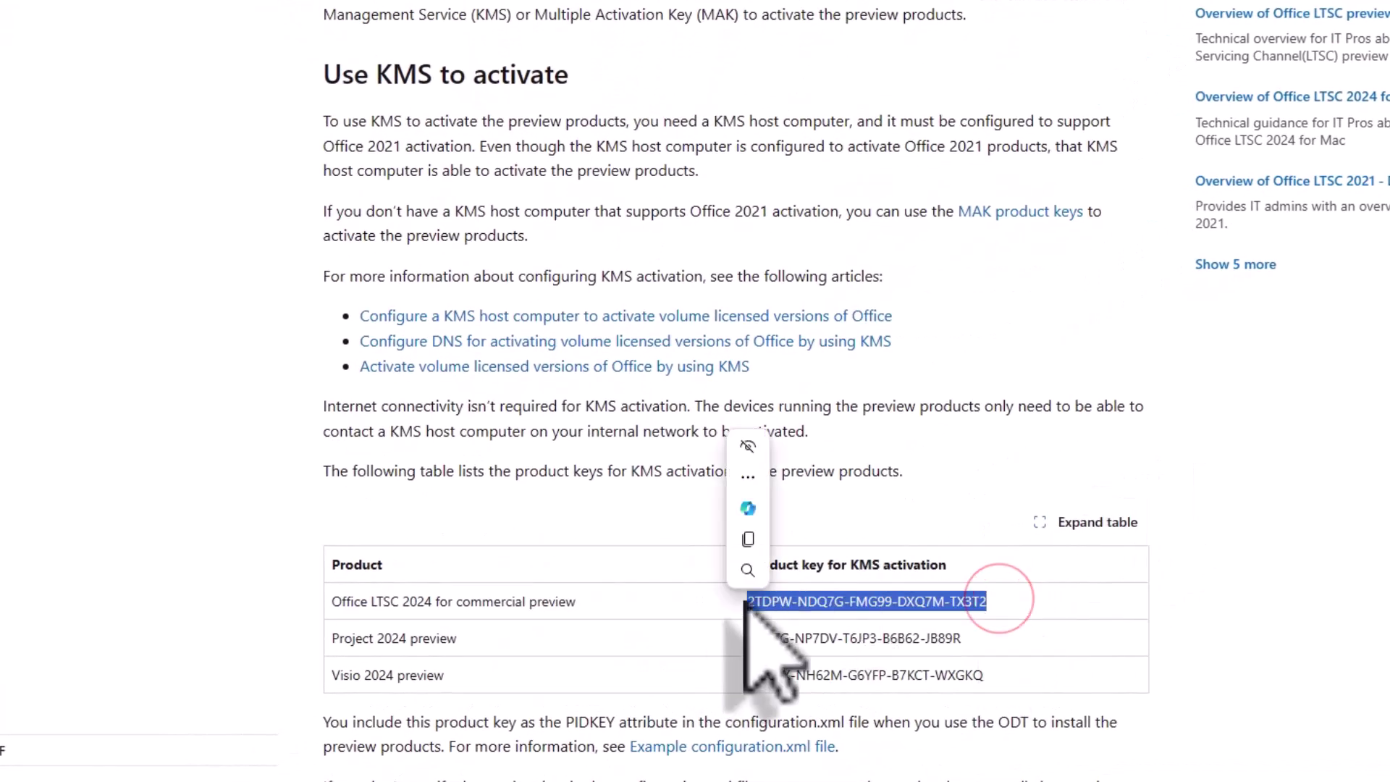
- Paste the Office LTSC 2024 commercial preview KMS key over the PIDKEY placeholder and save
{"action": "right_click", "coordinate": [928, 608]}
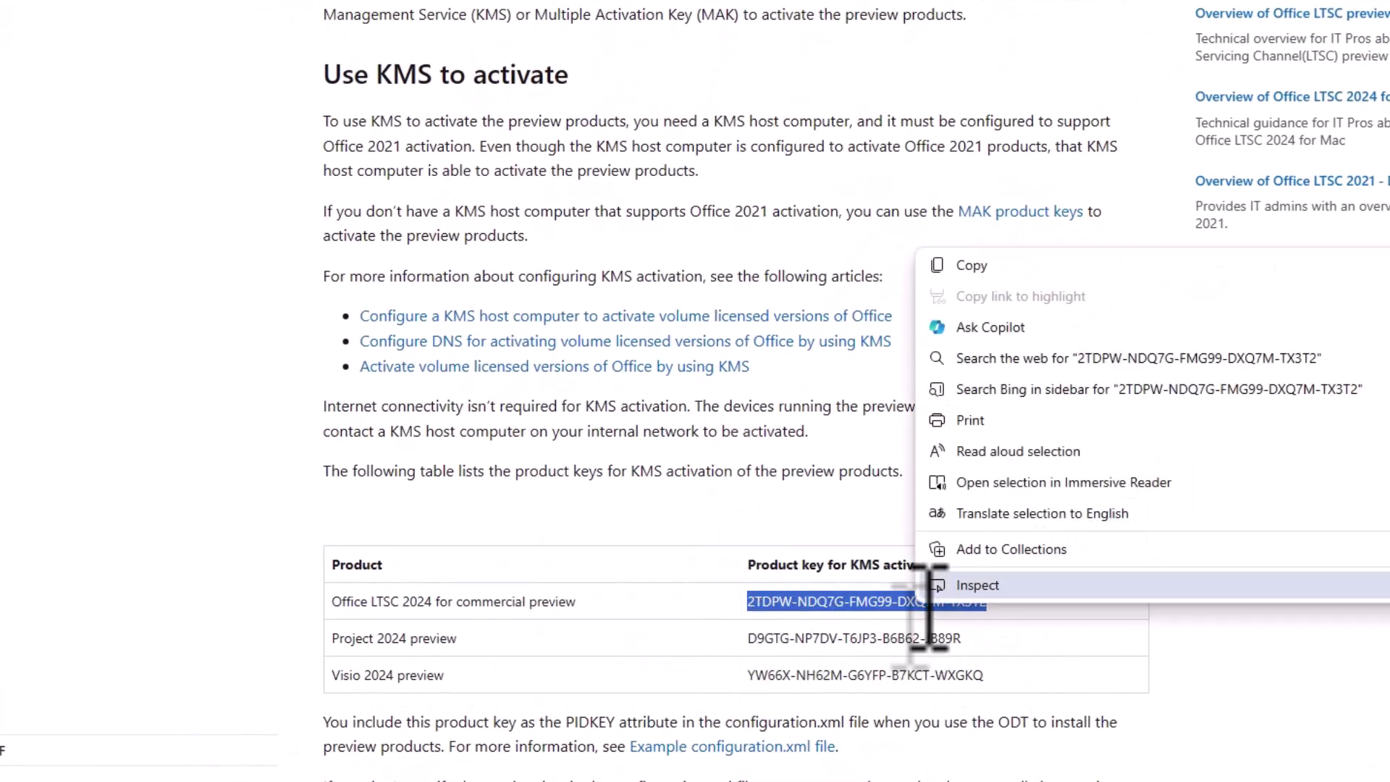
{"action": "left_click", "coordinate": [972, 268]}
{"action": "left_click", "coordinate": [858, 765]}
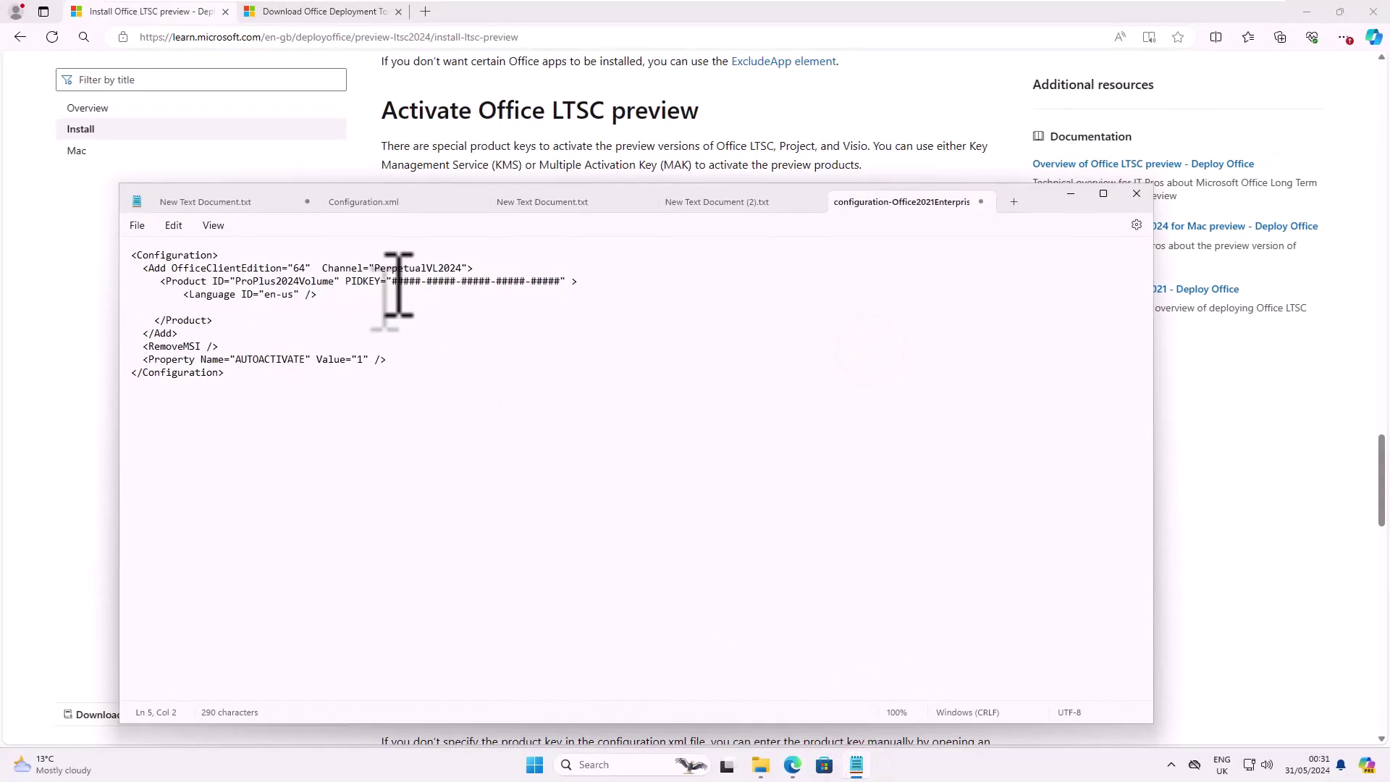
{"action": "left_click_drag", "start_coordinate": [392, 281], "coordinate": [575, 299]}
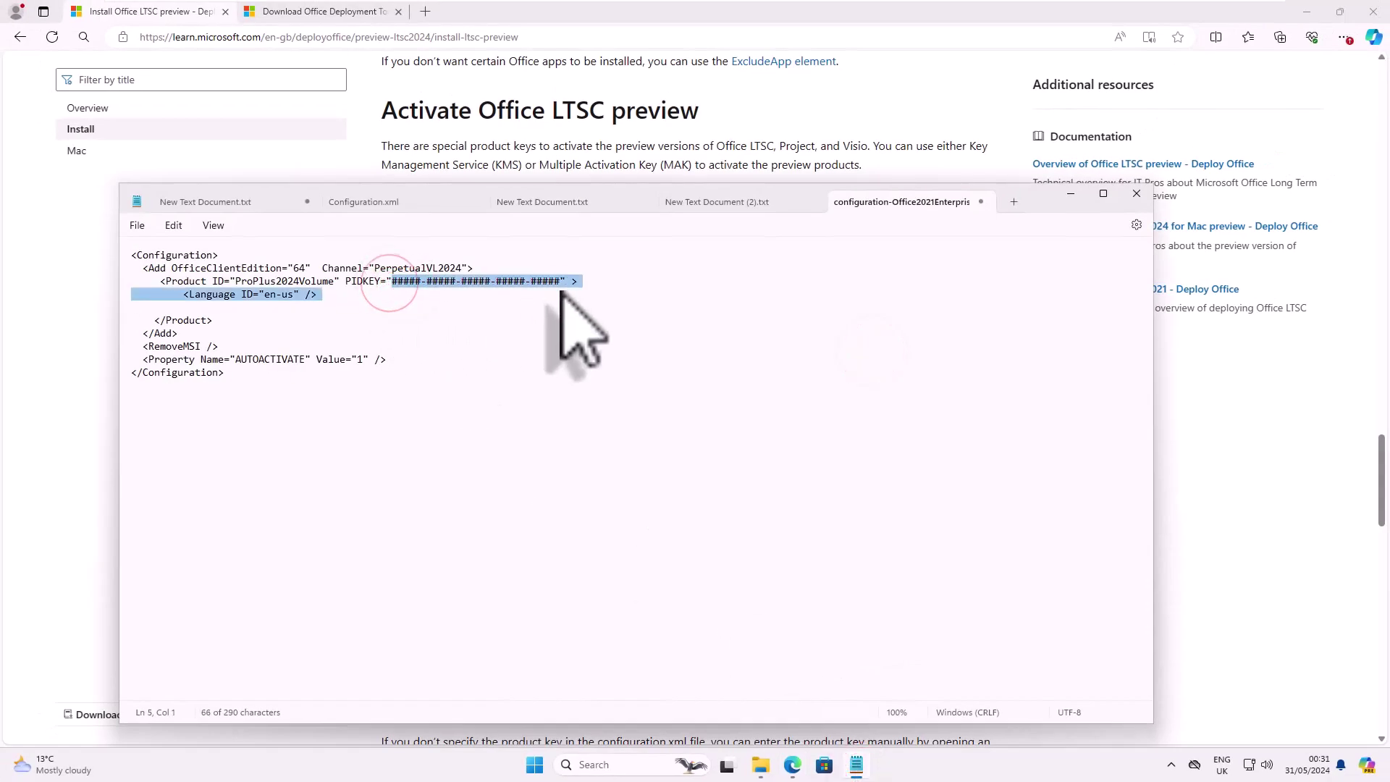
{"action": "left_click", "coordinate": [137, 226]}
{"action": "left_click", "coordinate": [144, 323]}
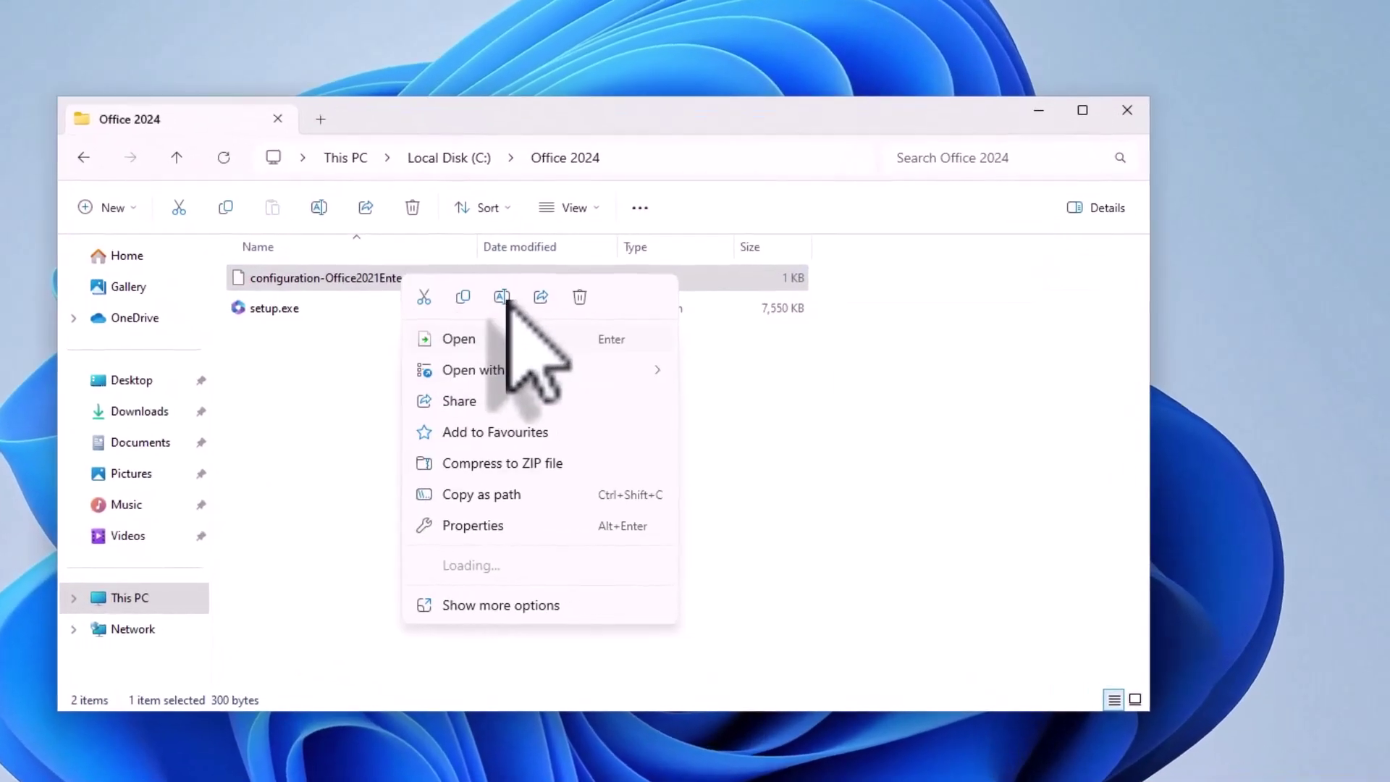
- Rename the file to configuration.xml in File Explorer
{"action": "left_click", "coordinate": [497, 345]}
{"action": "left_click", "coordinate": [423, 278]}
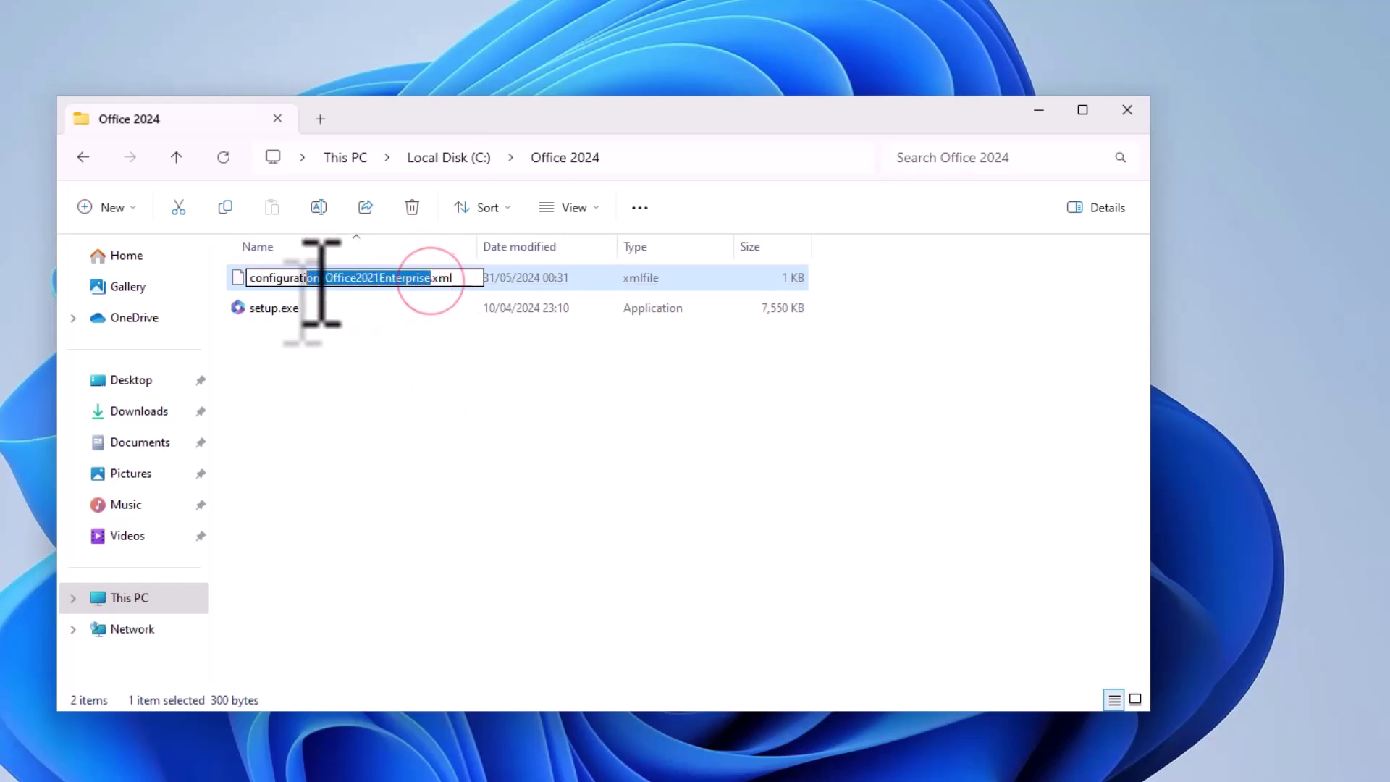
{"action": "left_click", "coordinate": [396, 445]}
{"action": "type", "text": "cmd"}
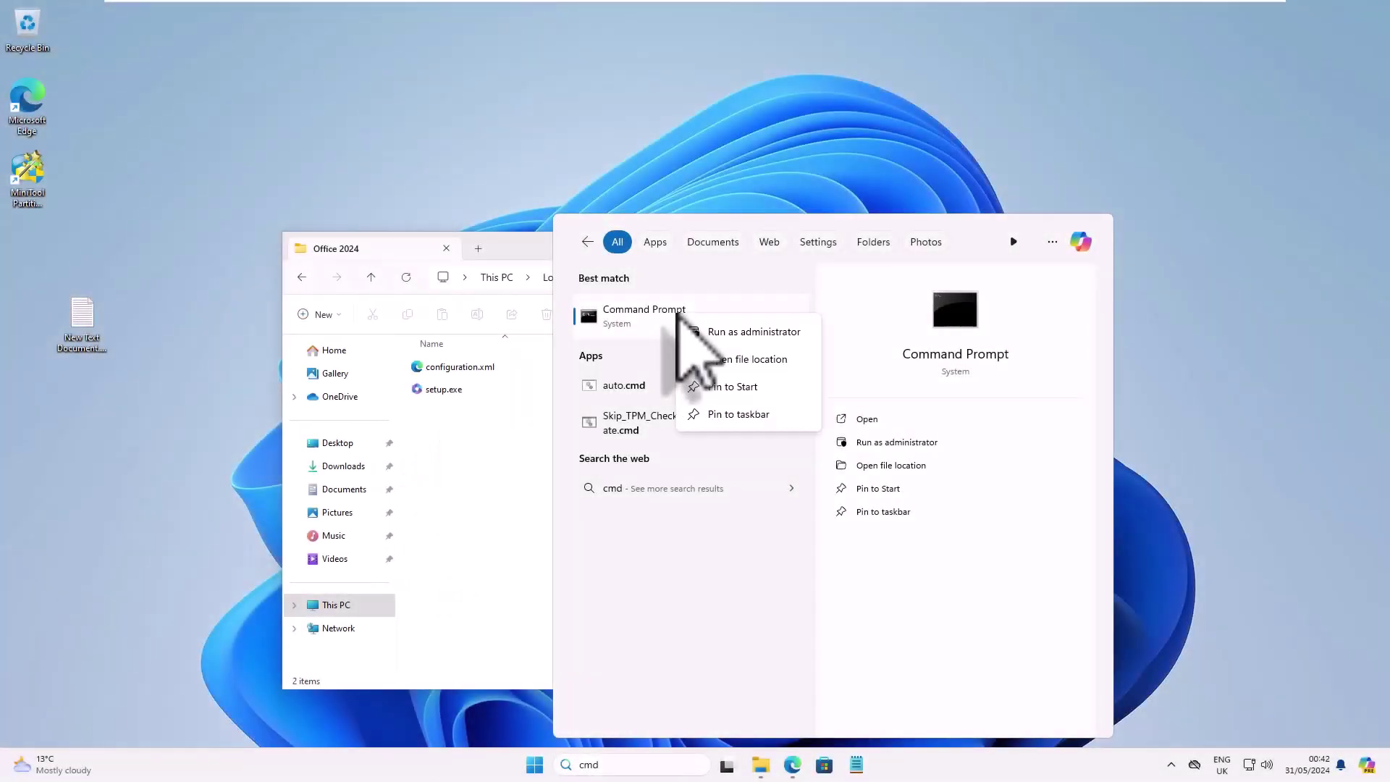
- Start an administrator Command Prompt and cd into C:\Office 2024 using the path copied from Explorer
{"action": "left_click", "coordinate": [748, 333]}
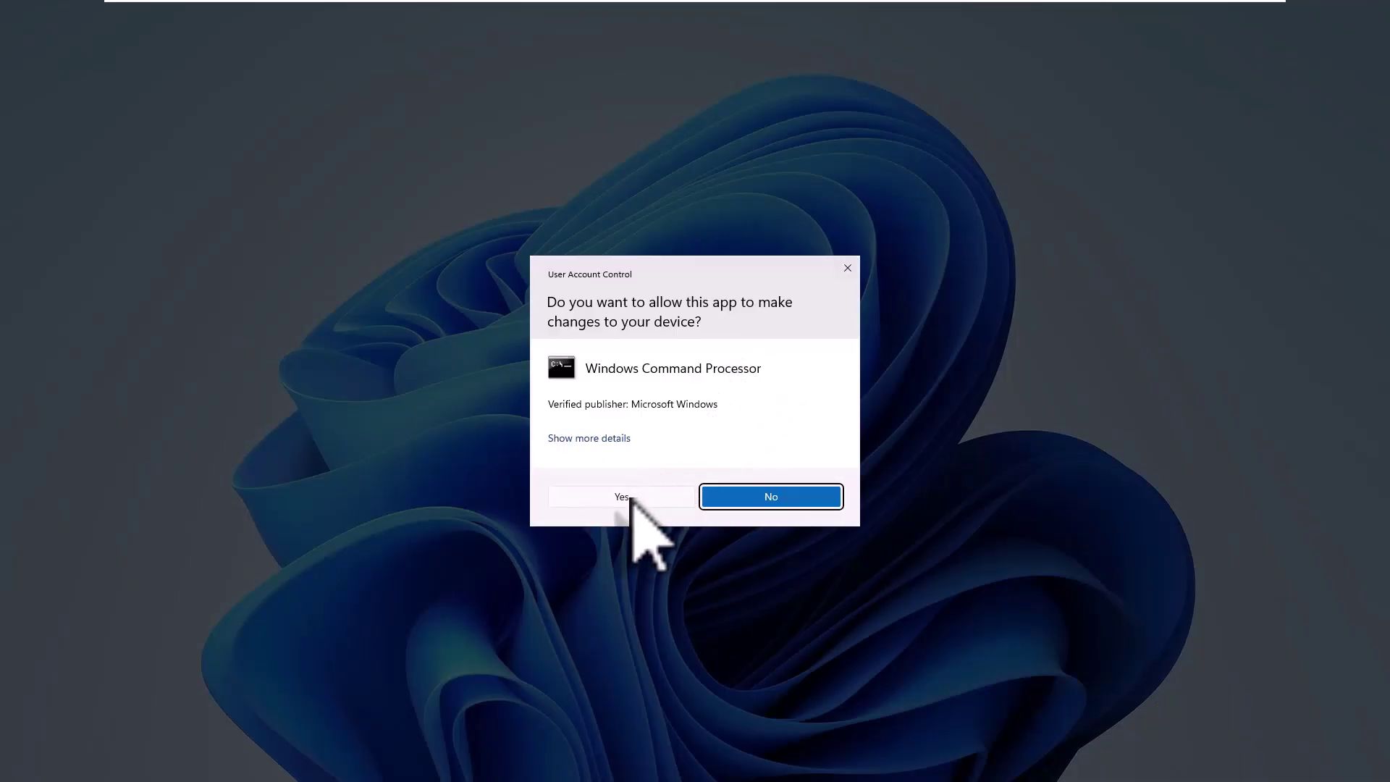
{"action": "left_click", "coordinate": [623, 495]}
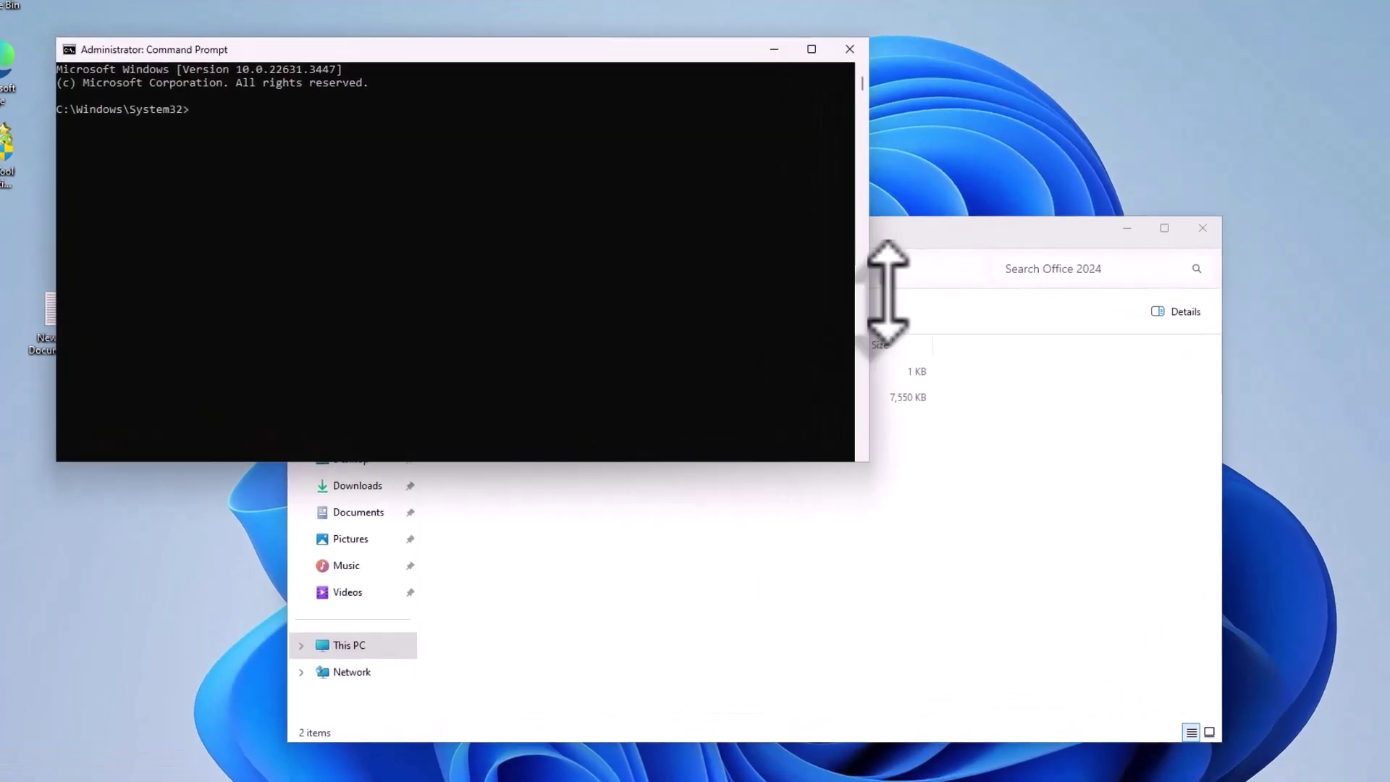
{"action": "left_click", "coordinate": [902, 250]}
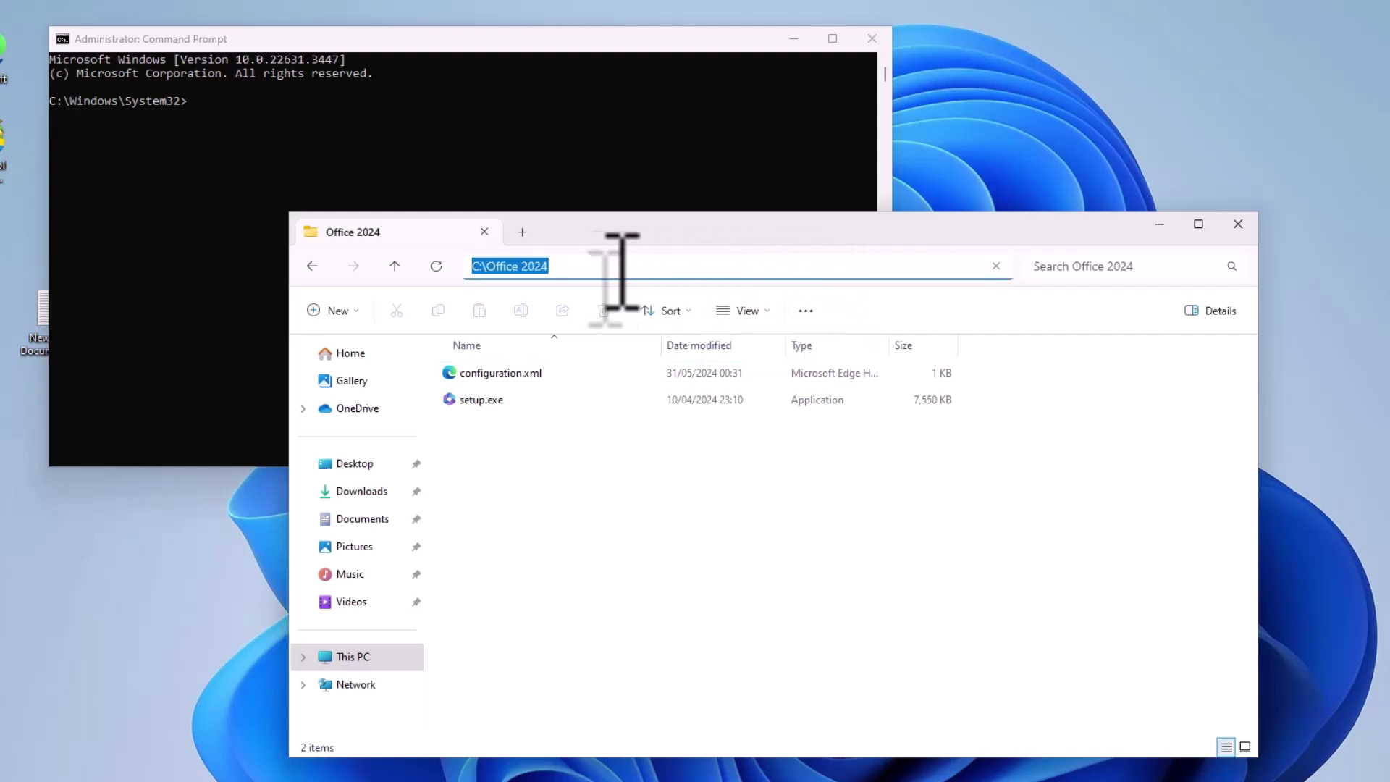
{"action": "key", "text": "ctrl+c"}
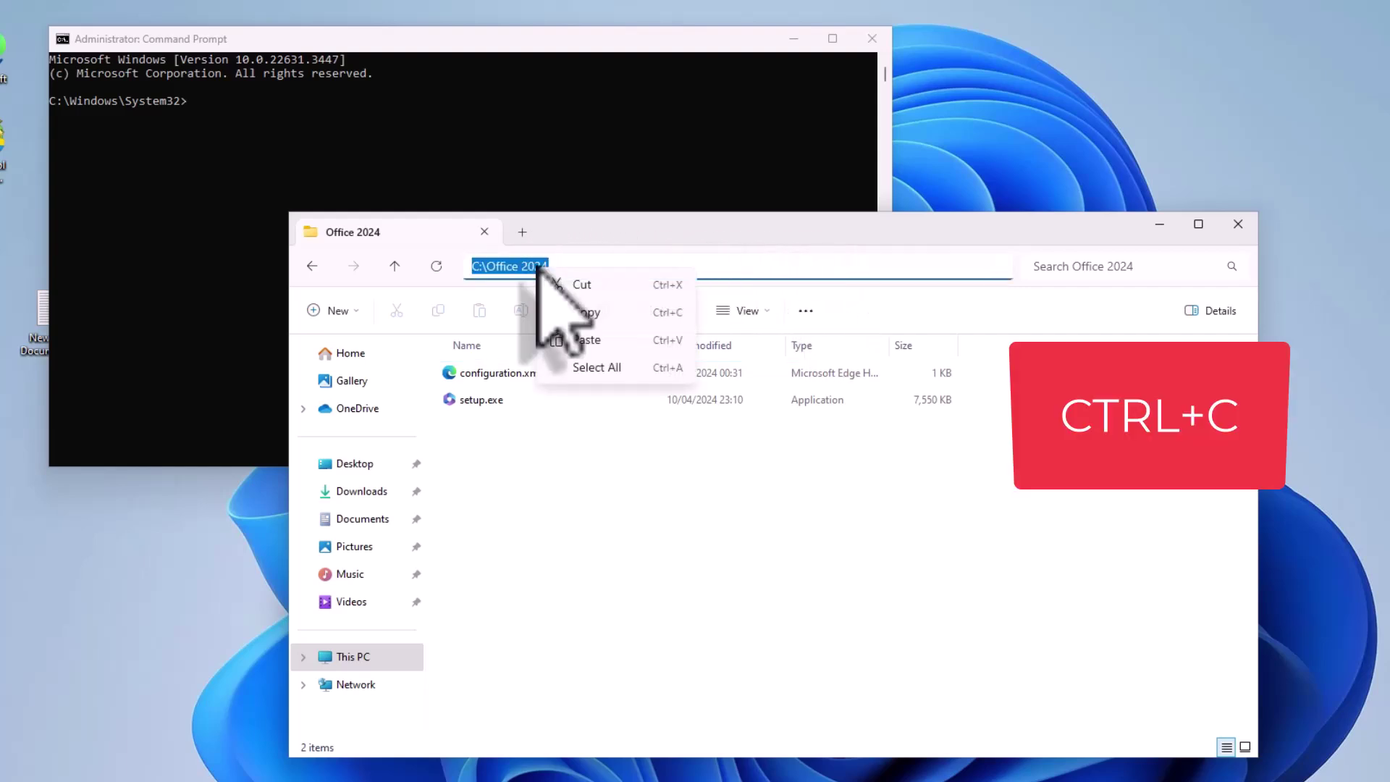
{"action": "left_click", "coordinate": [586, 315]}
{"action": "left_click", "coordinate": [239, 117]}
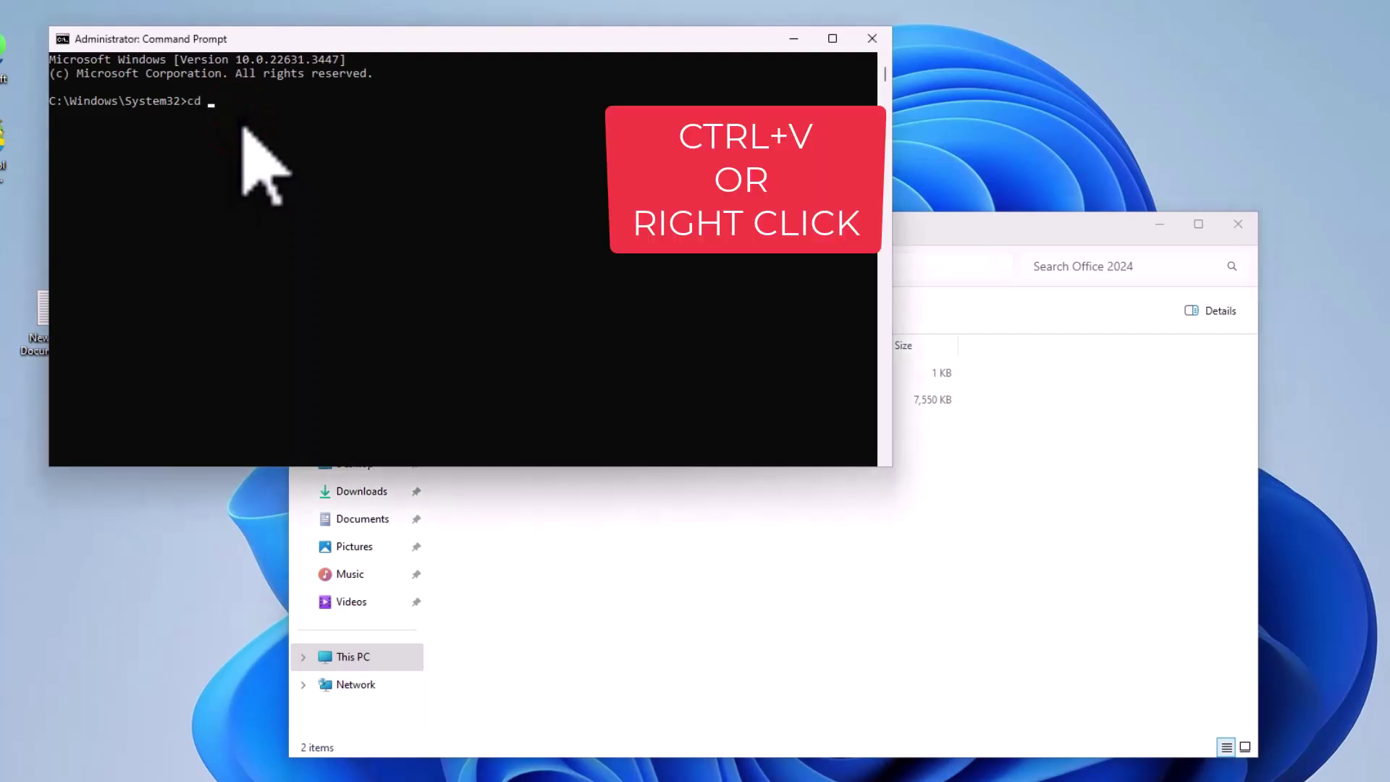
{"action": "key", "text": "ctrl+v"}
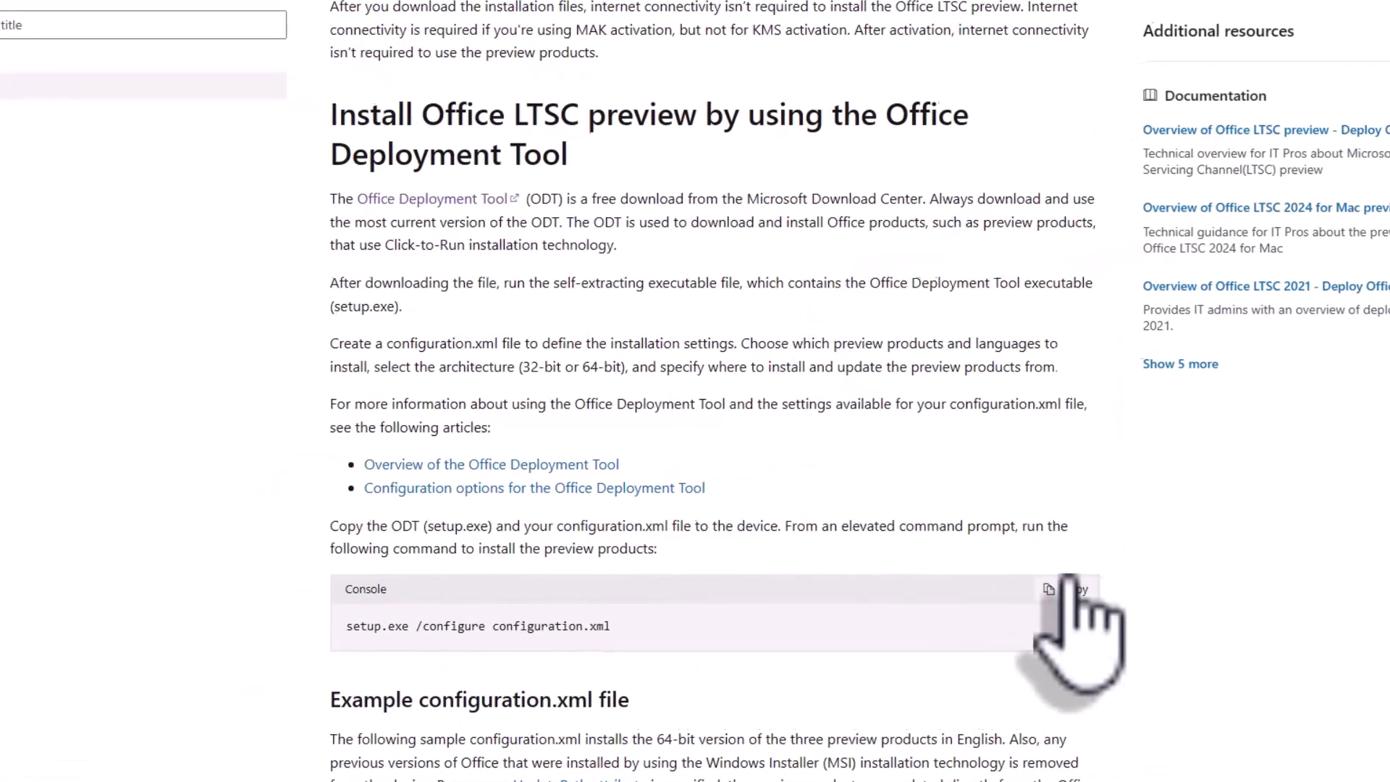
{"action": "scroll", "coordinate": [815, 424], "scroll_direction": "up", "scroll_amount": 5}
{"action": "scroll", "coordinate": [814, 424], "scroll_direction": "down", "scroll_amount": 5}
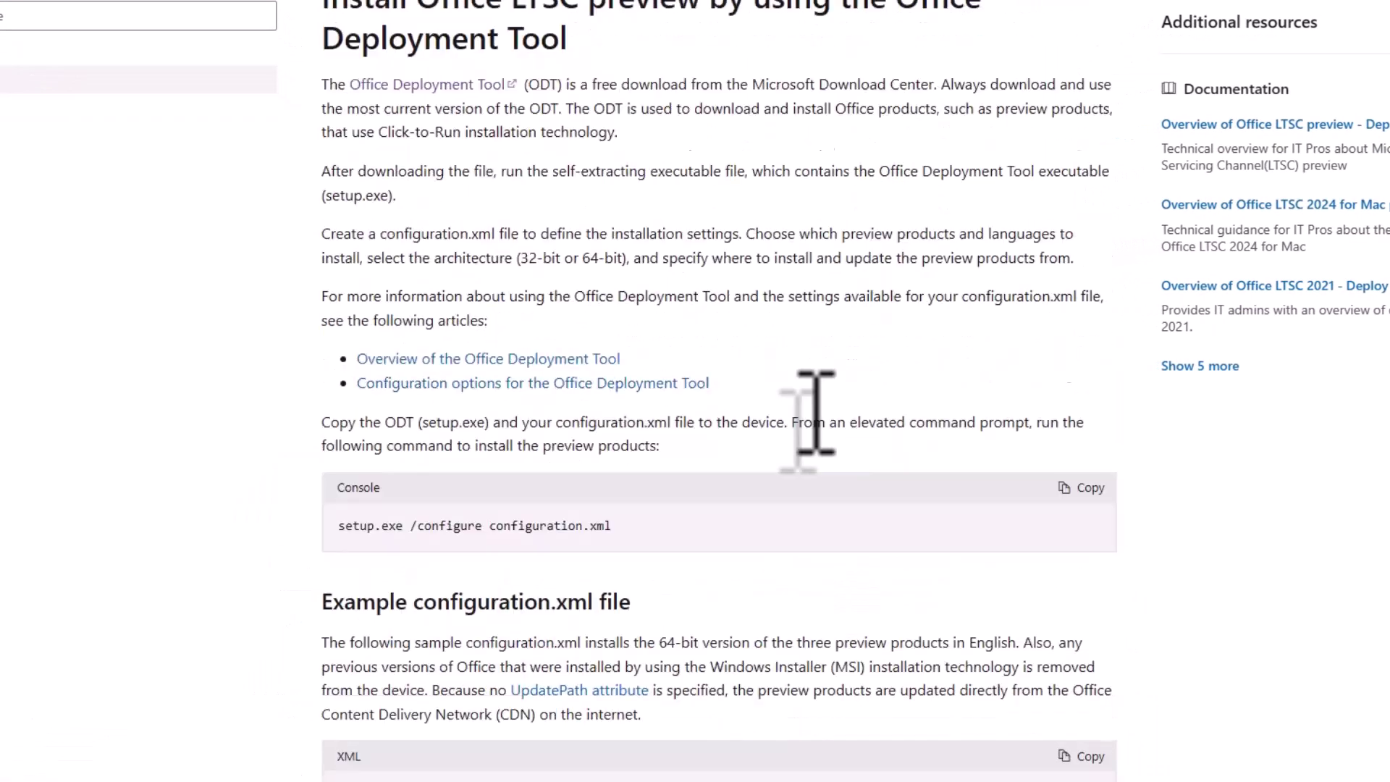
{"action": "scroll", "coordinate": [815, 422], "scroll_direction": "down", "scroll_amount": 1}
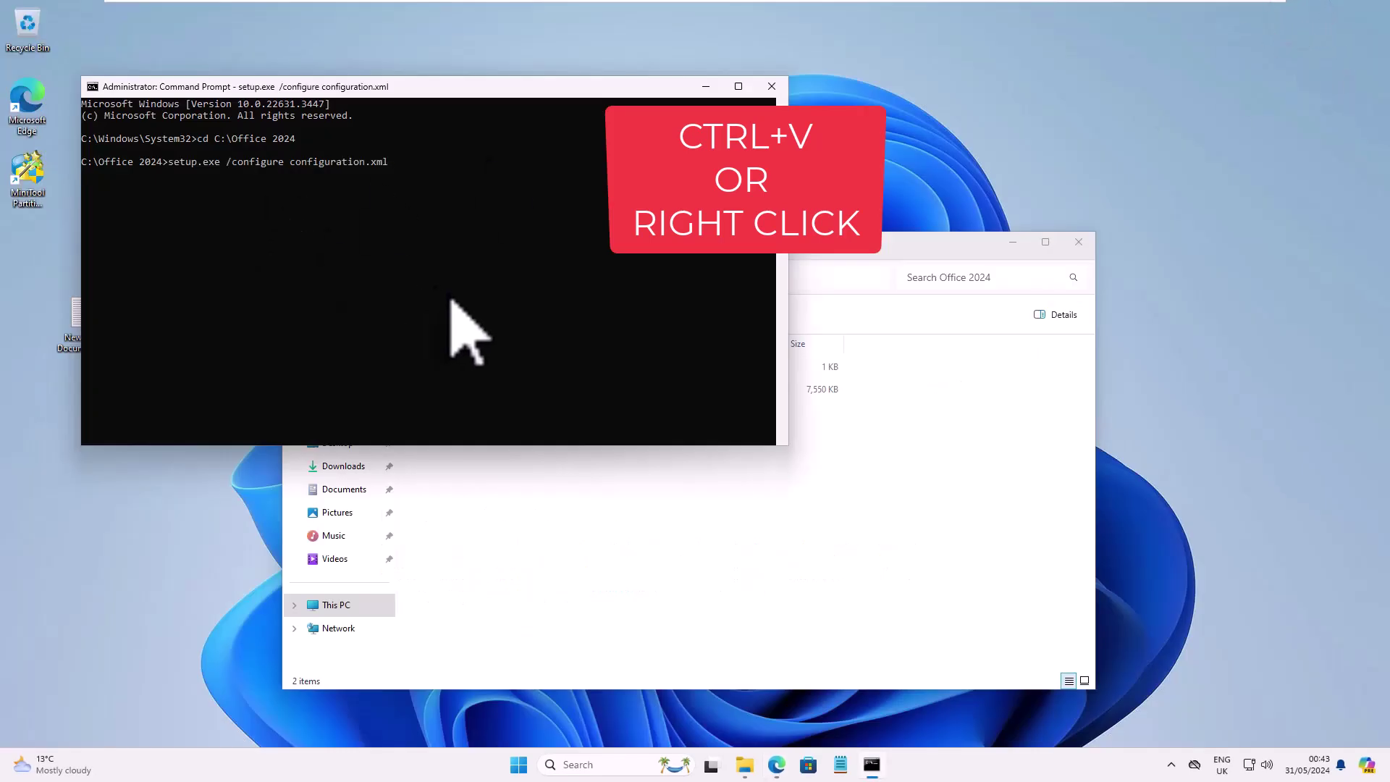
- Run setup.exe /configure configuration.xml to install Office until the all-set confirmation
{"action": "key", "text": "Return"}
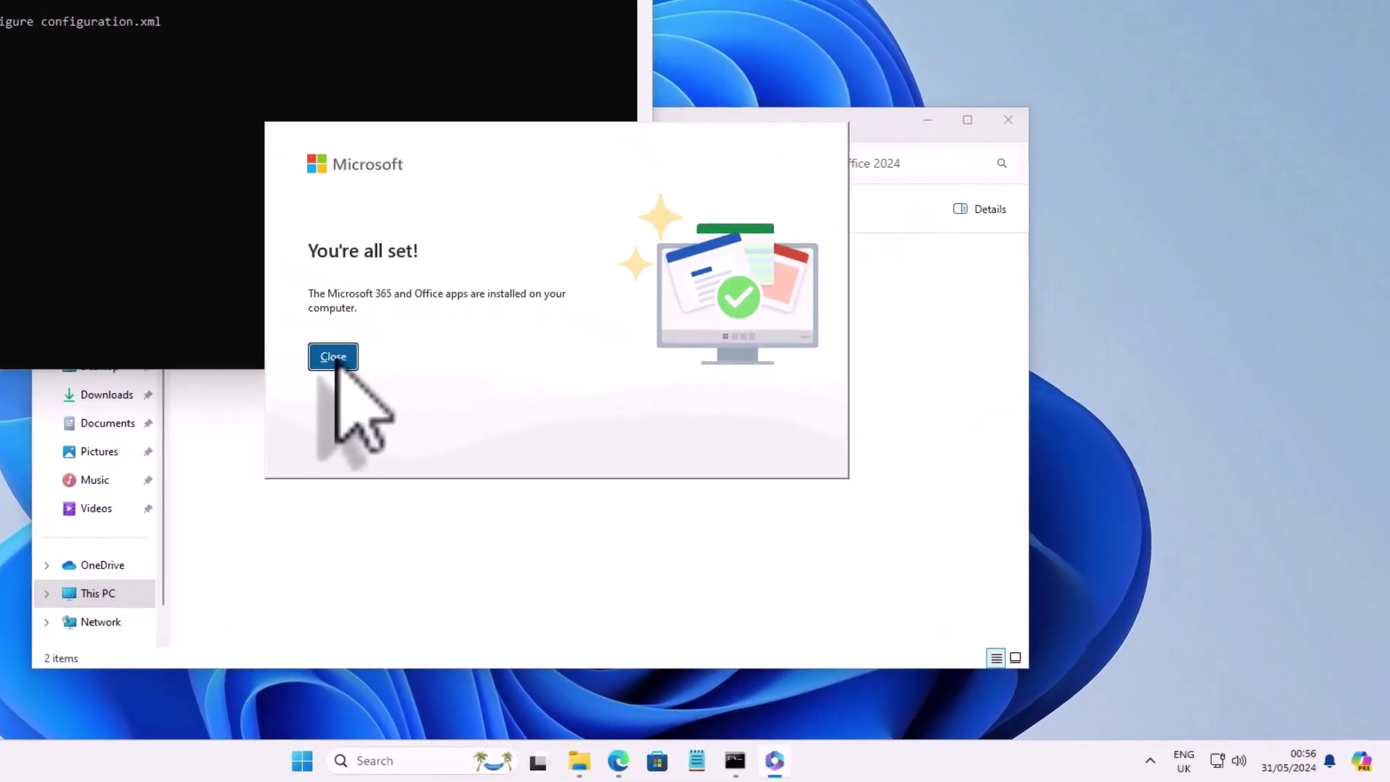
- Close setup and Command Prompt, launch Word from All apps and show its Account page
{"action": "left_click", "coordinate": [473, 414]}
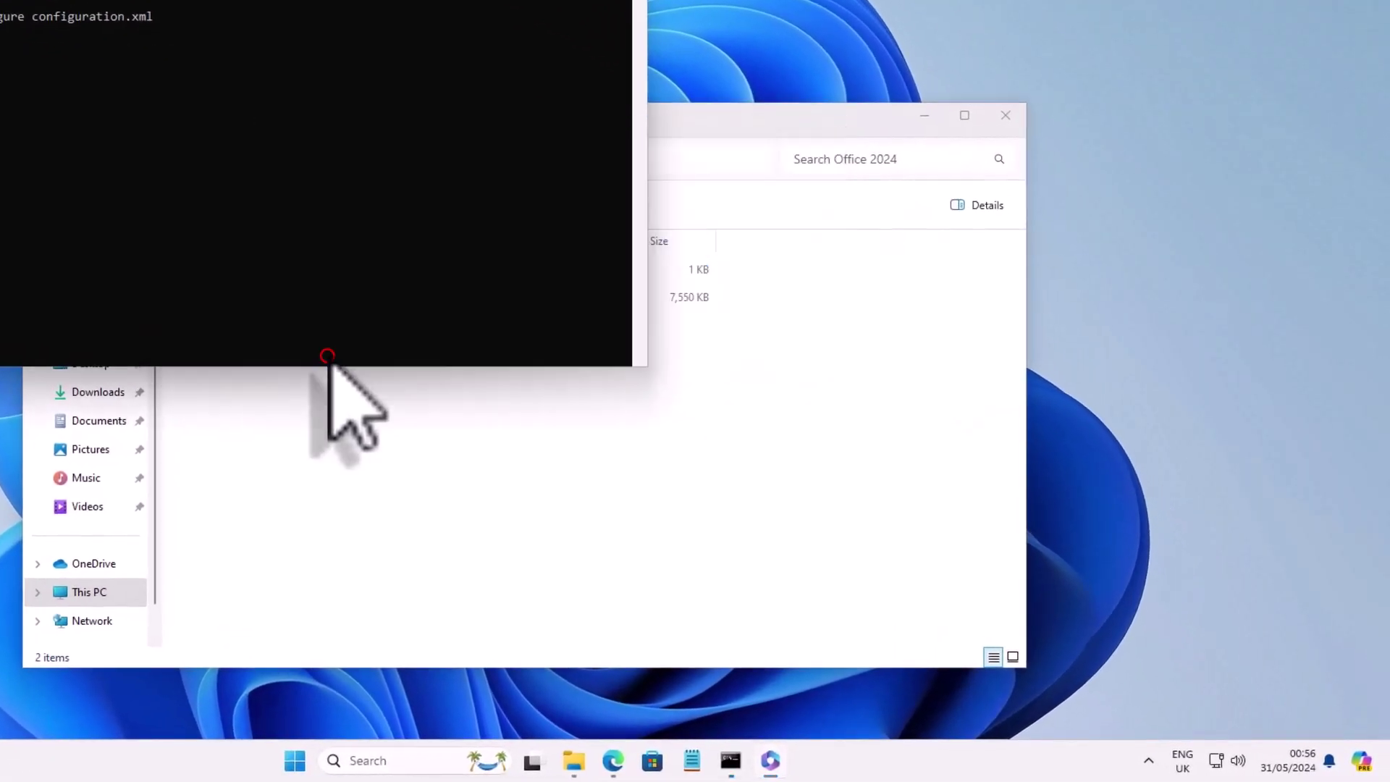
{"action": "left_click", "coordinate": [733, 43]}
{"action": "left_click", "coordinate": [334, 760]}
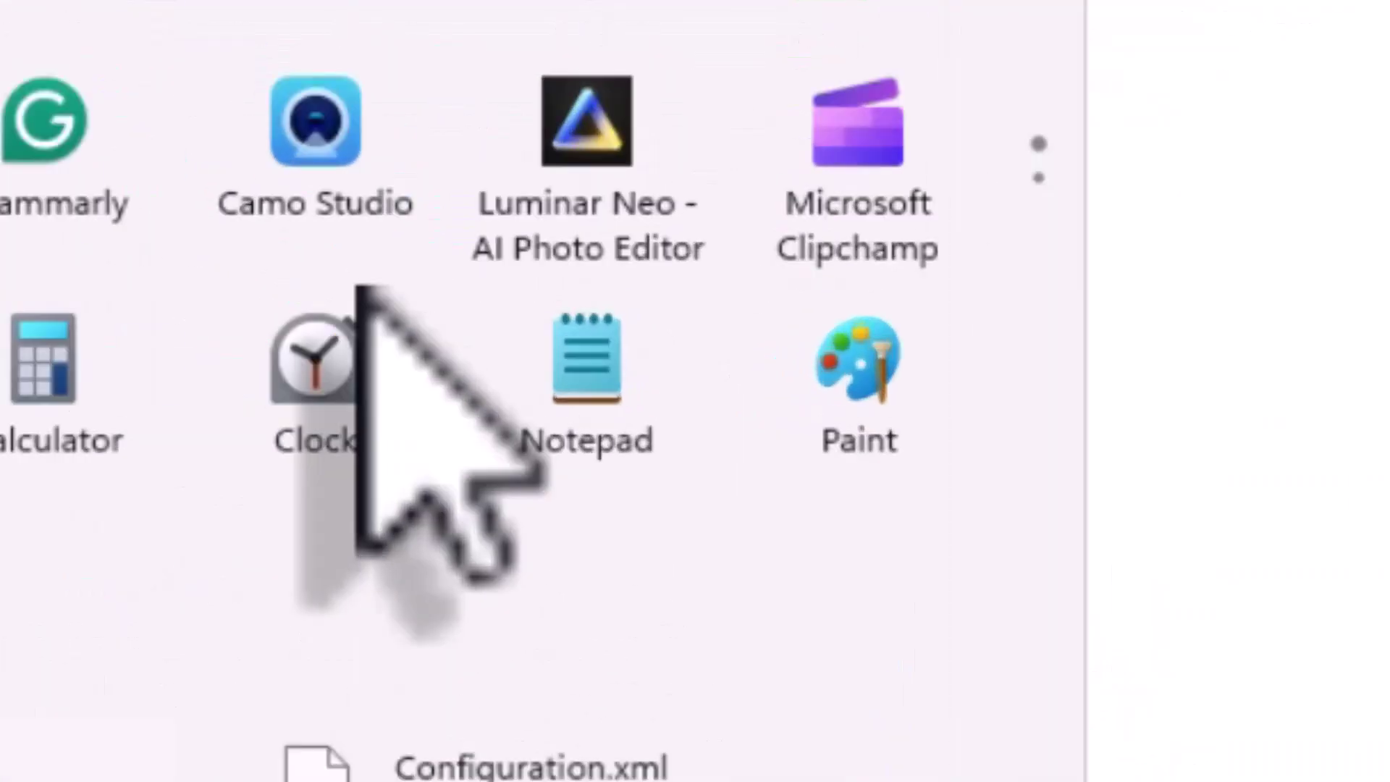
{"action": "scroll", "coordinate": [657, 586], "scroll_direction": "down", "scroll_amount": 10}
{"action": "left_click", "coordinate": [572, 600]}
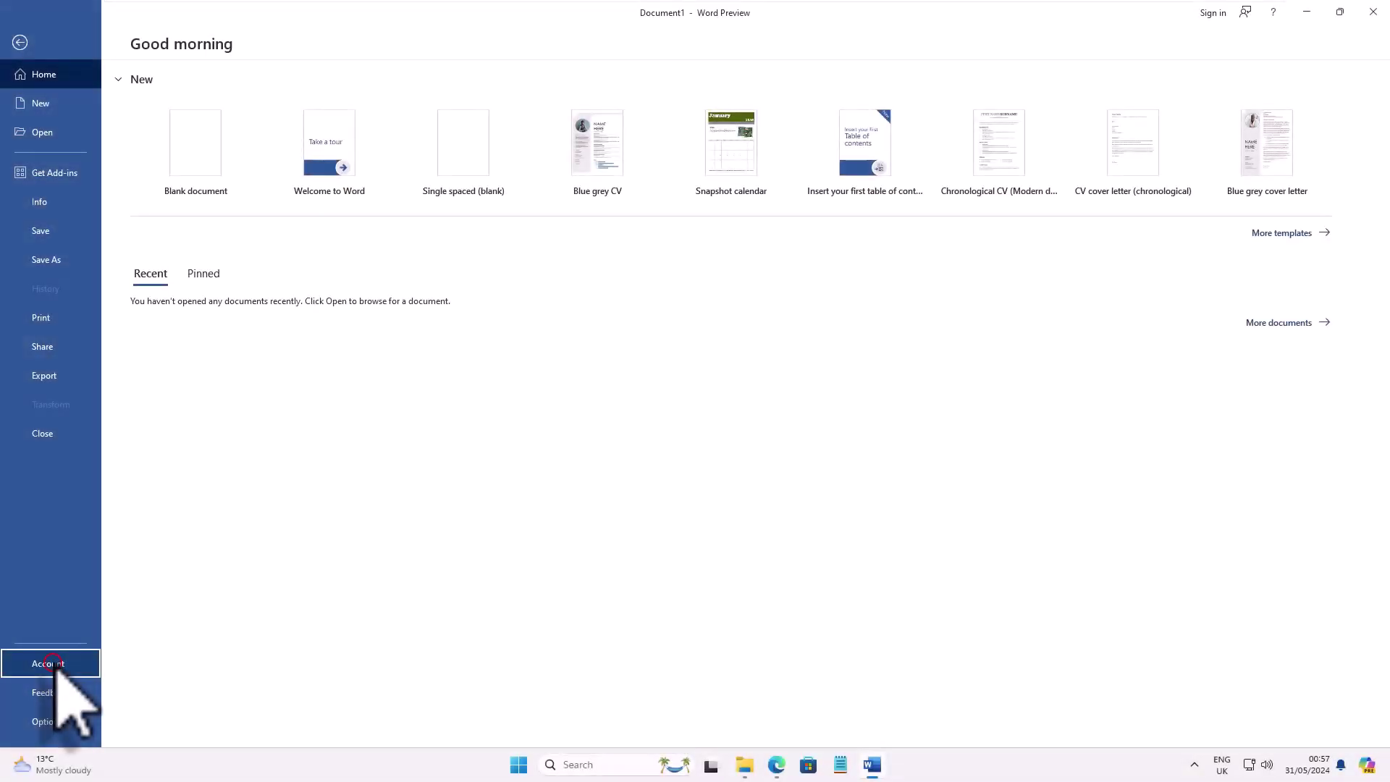
{"action": "left_click", "coordinate": [44, 670]}
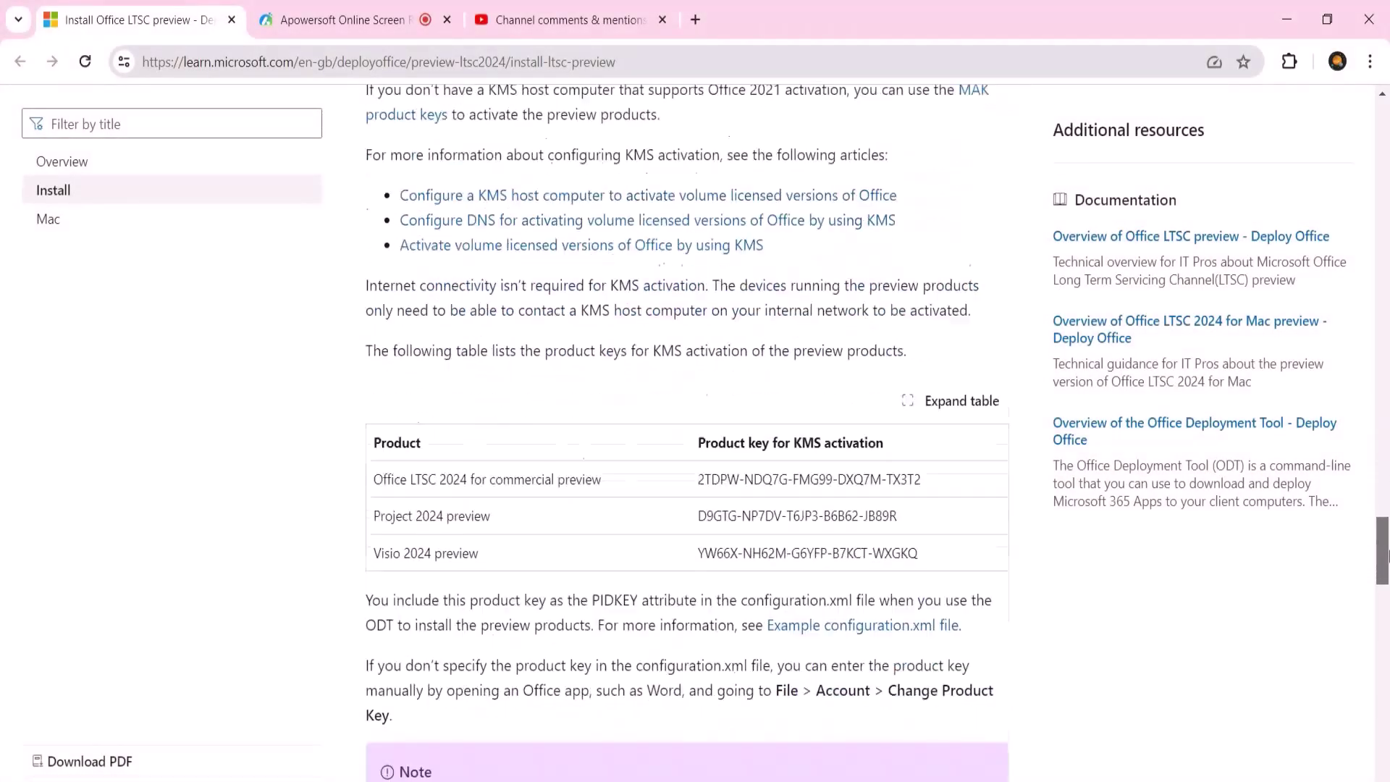
{"action": "left_click_drag", "start_coordinate": [1383, 553], "coordinate": [1381, 614]}
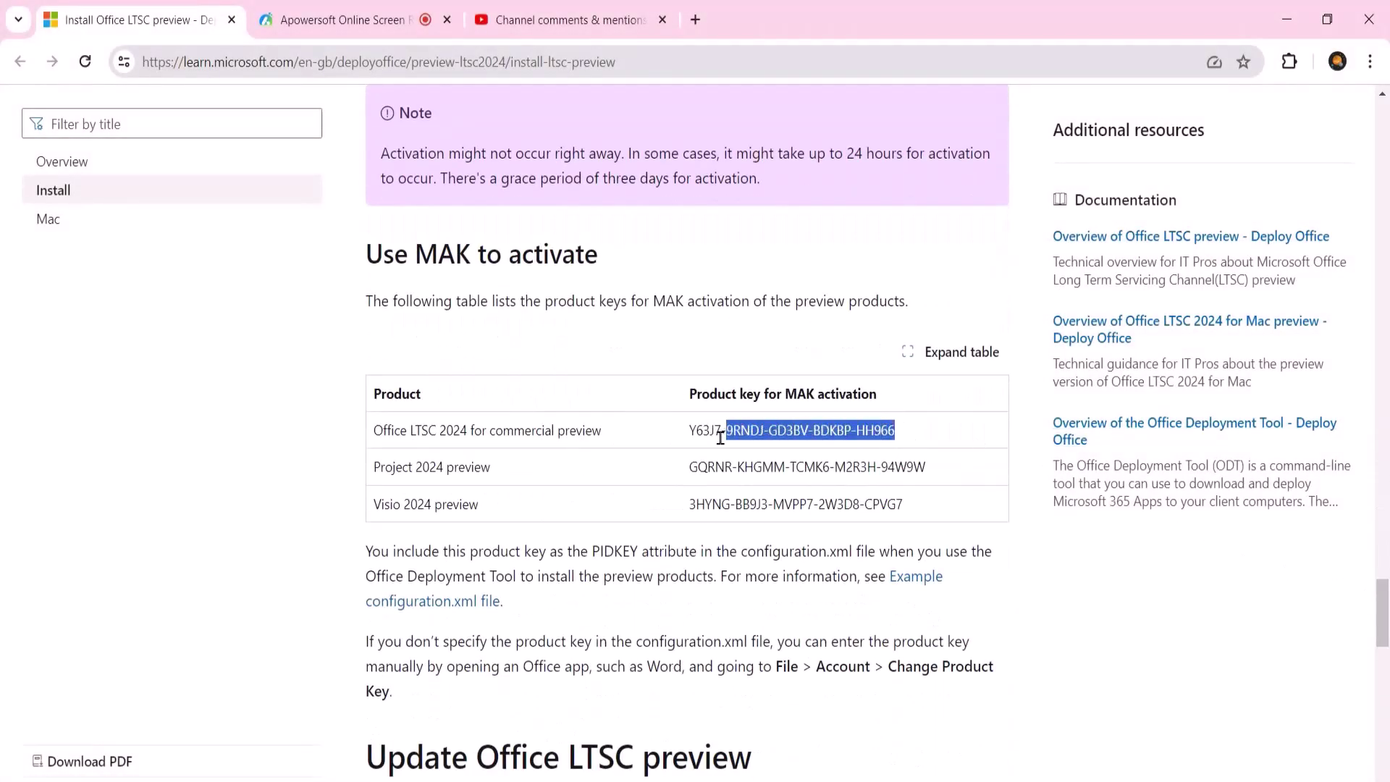
- Activate Office LTSC 2024 Preview in Word with the copied commercial preview MAK key over the internet
{"action": "key", "text": "ctrl+c"}
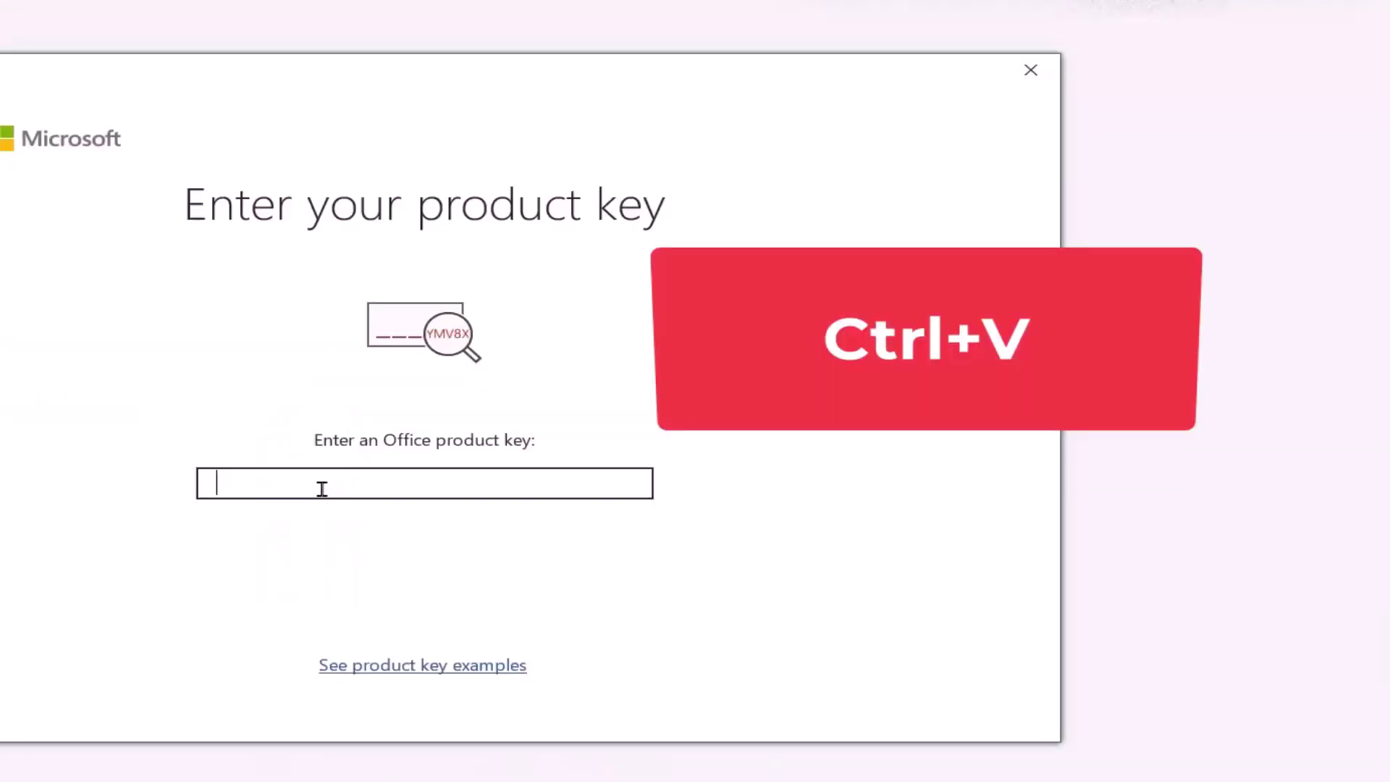
{"action": "key", "text": "ctrl+v"}
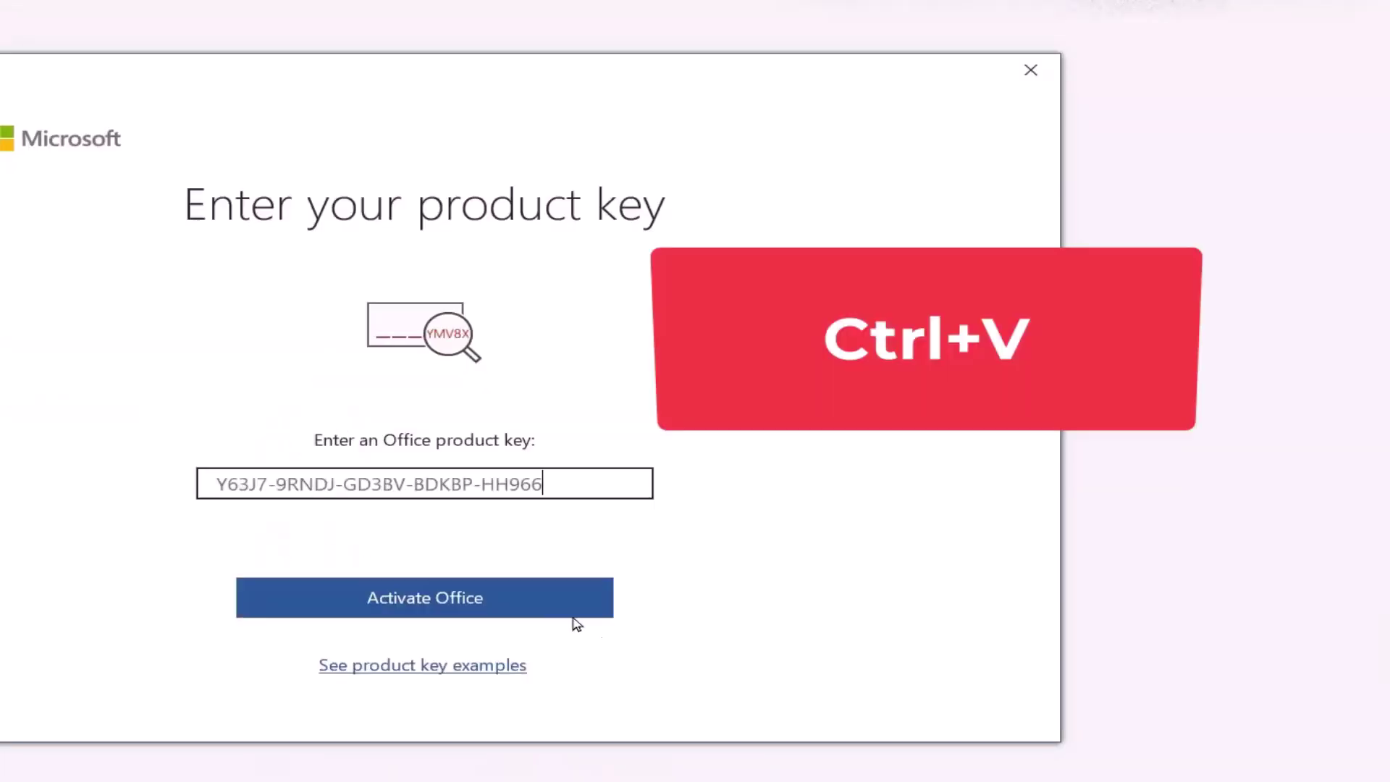
{"action": "left_click", "coordinate": [573, 604]}
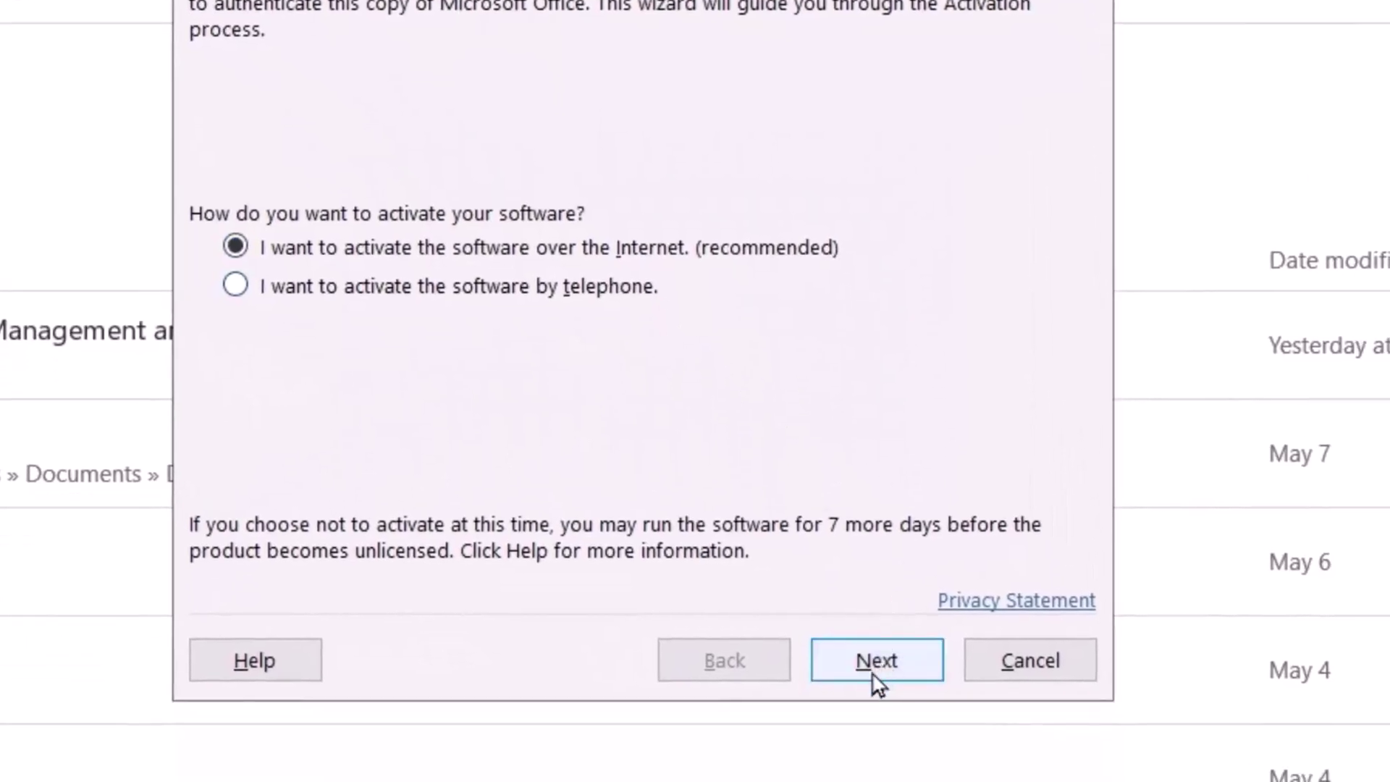
{"action": "left_click", "coordinate": [875, 660]}
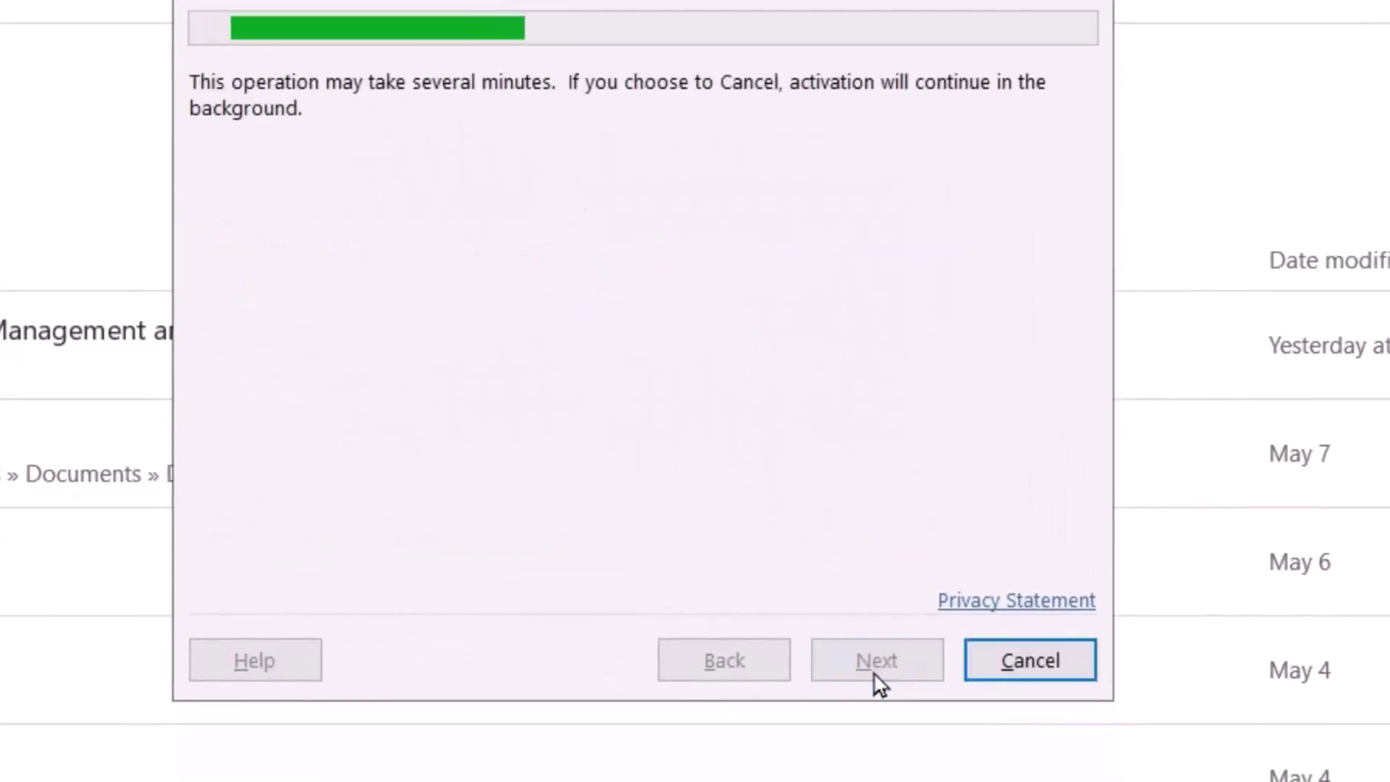